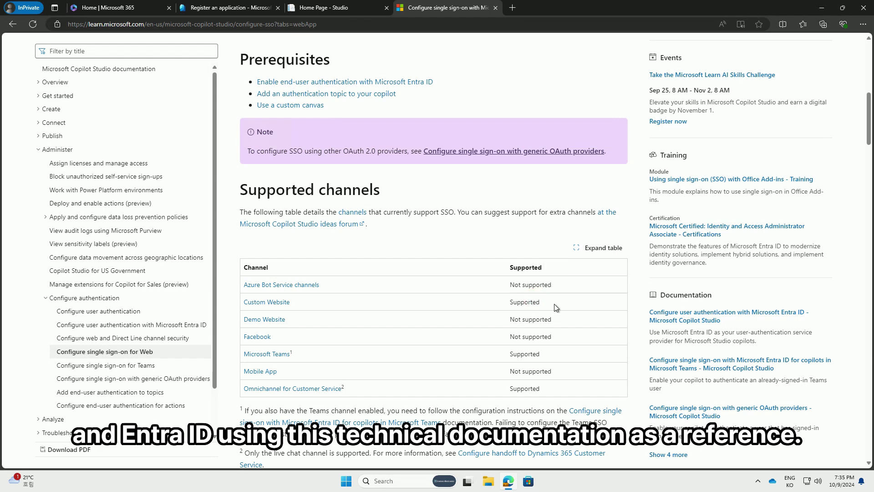
Skim the Copilot Studio single sign-on article and view the MS Learn Copilot page of the Studio demo site.
scroll(580, 304, down, 10)
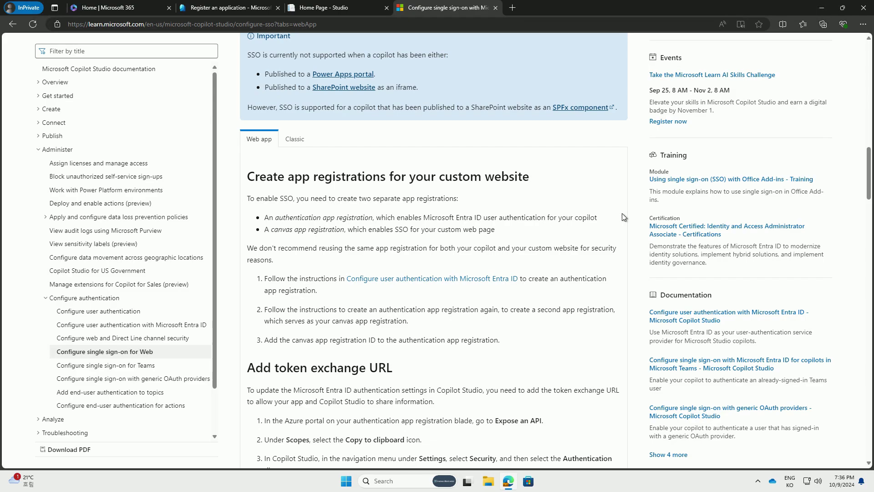
scroll(624, 218, down, 15)
scroll(628, 223, down, 5)
scroll(427, 266, up, 20)
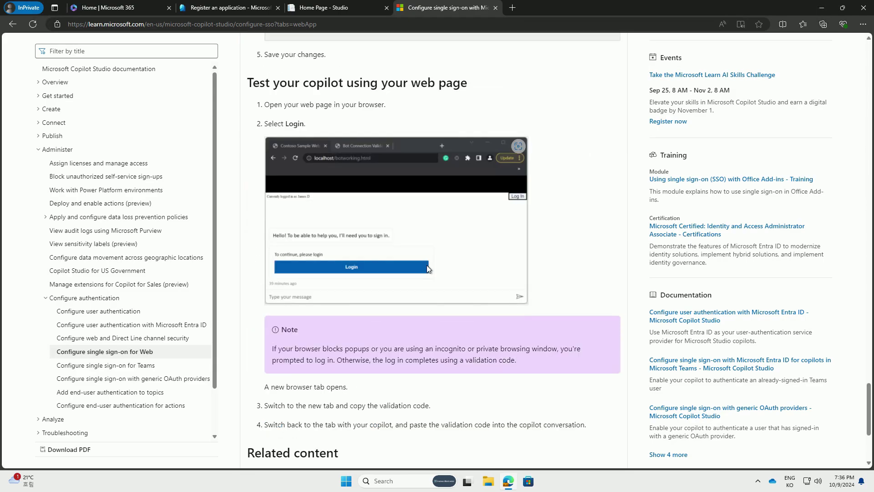
click(316, 7)
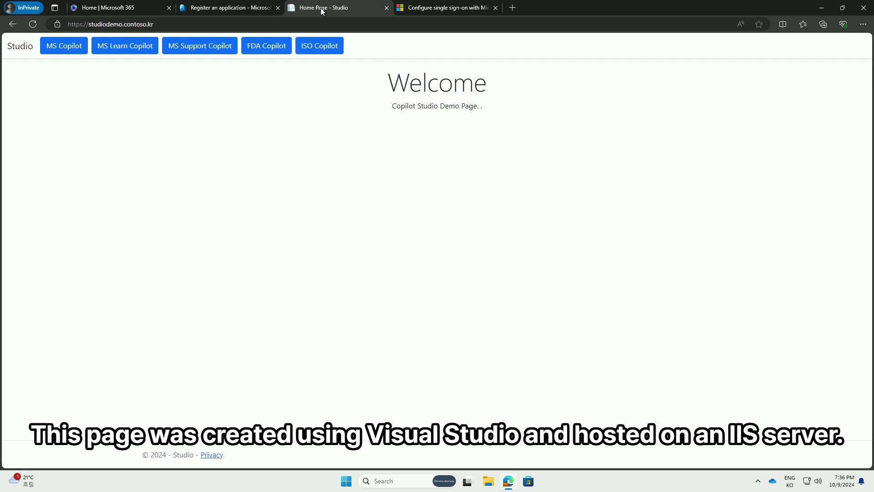
click(140, 54)
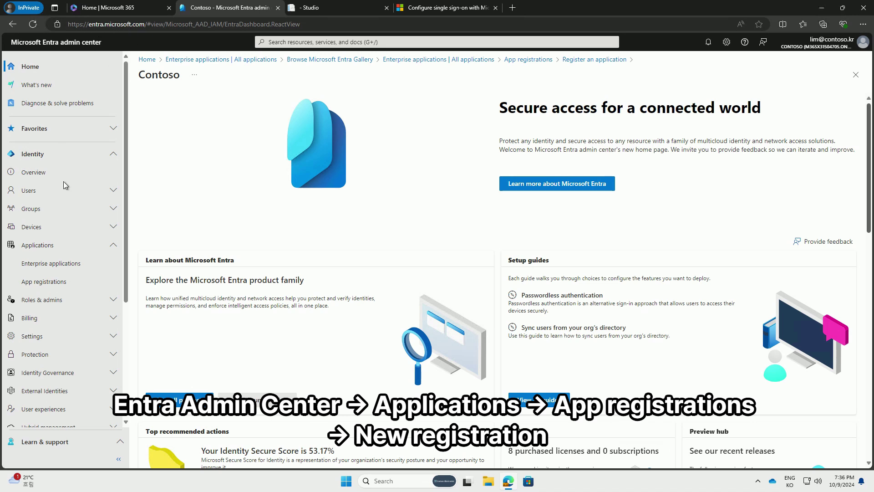
Start a new app registration in the Microsoft Entra admin center and name it "Studio SSO".
click(30, 246)
click(30, 246)
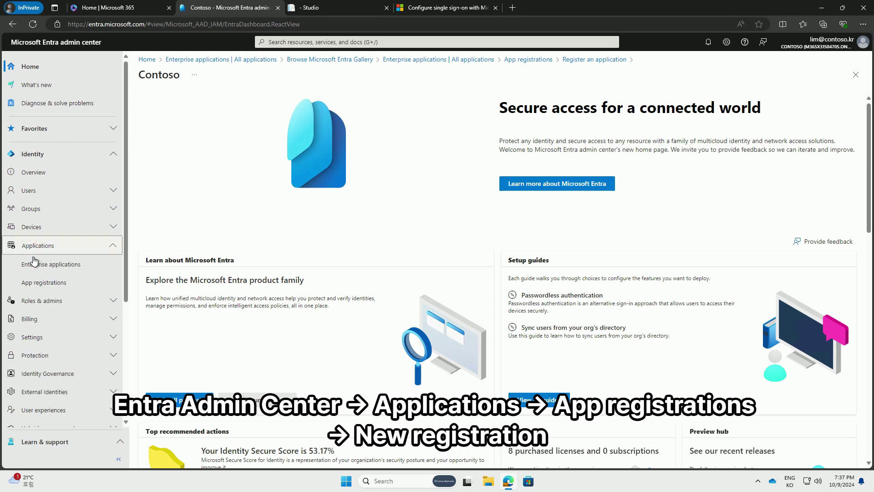
click(50, 283)
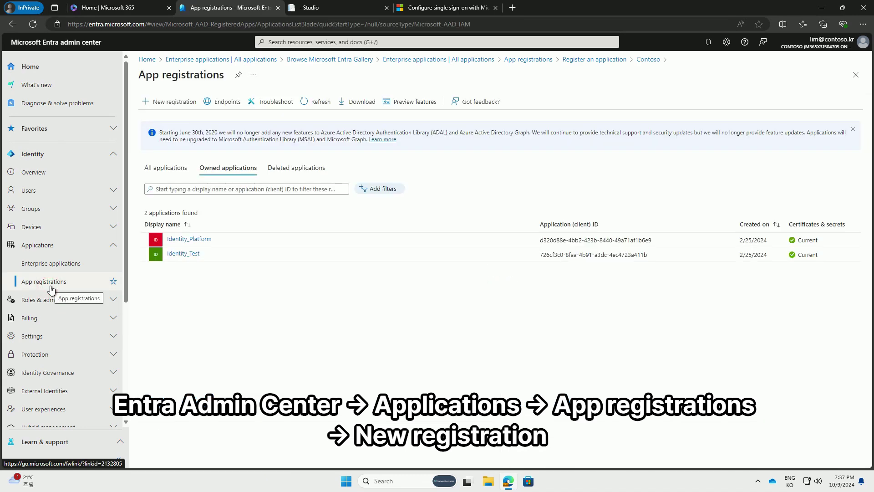
click(175, 107)
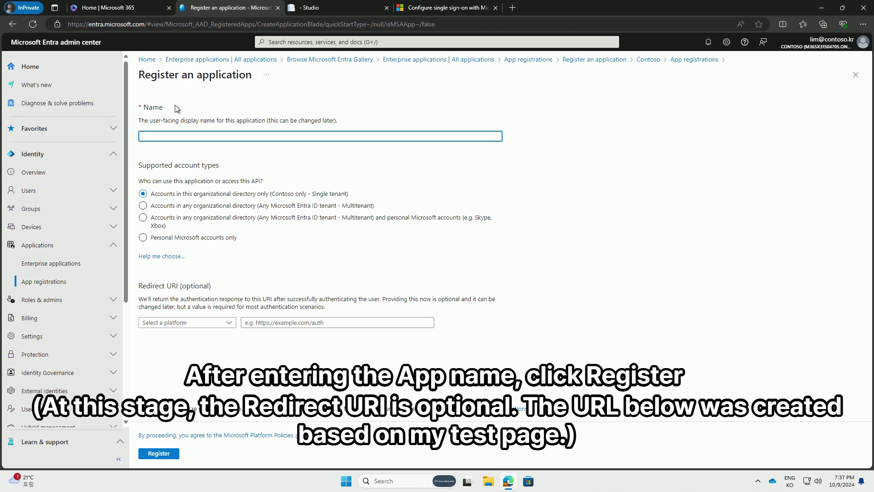
click(172, 134)
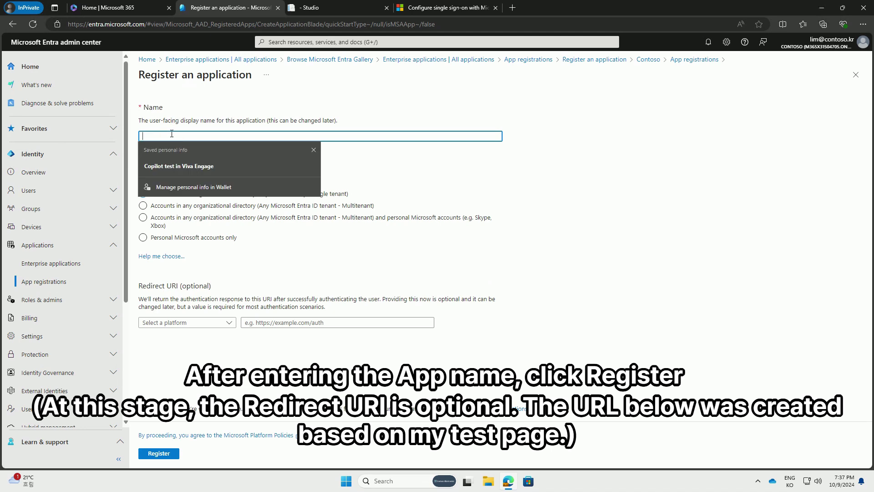
text(Studio)
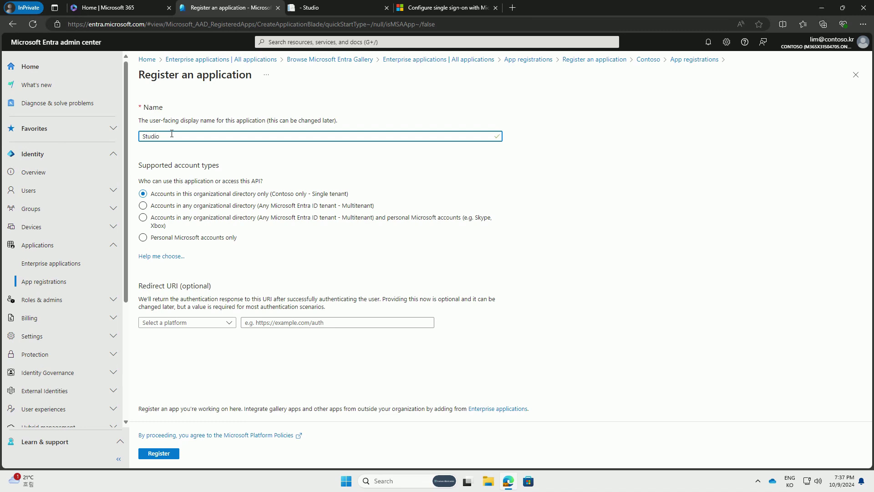
text( SSO)
click(187, 322)
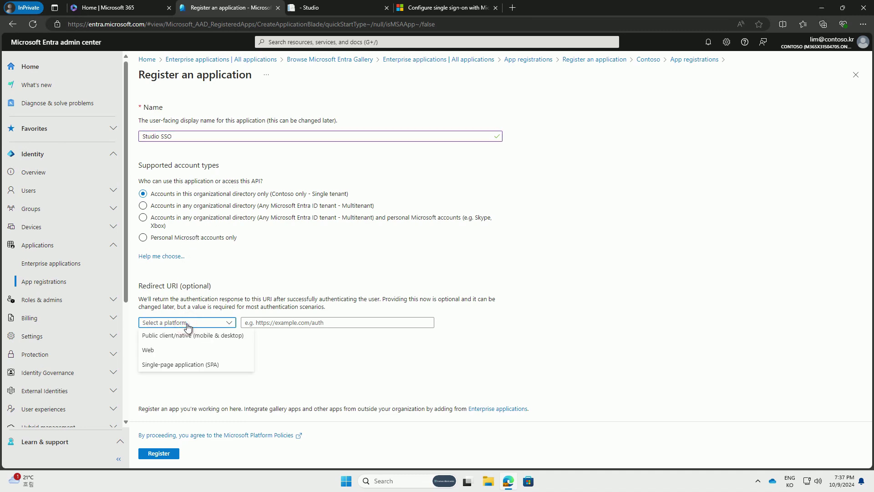
click(212, 349)
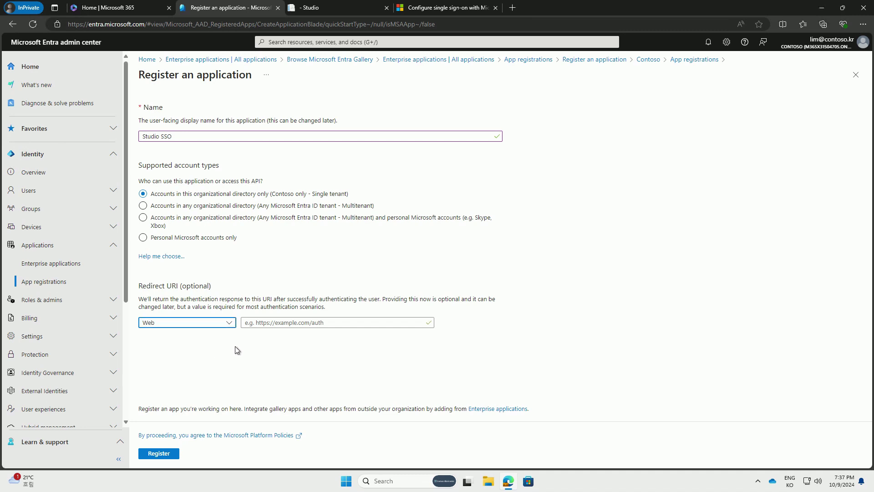
click(306, 323)
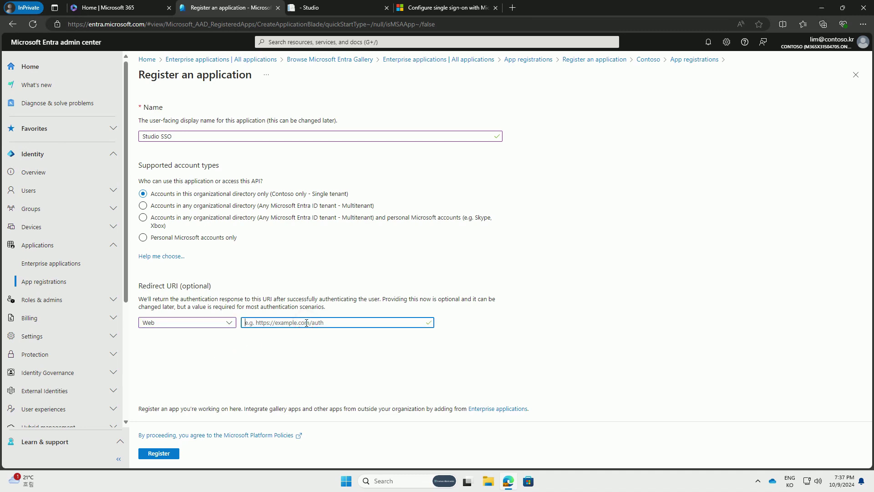
text(https://)
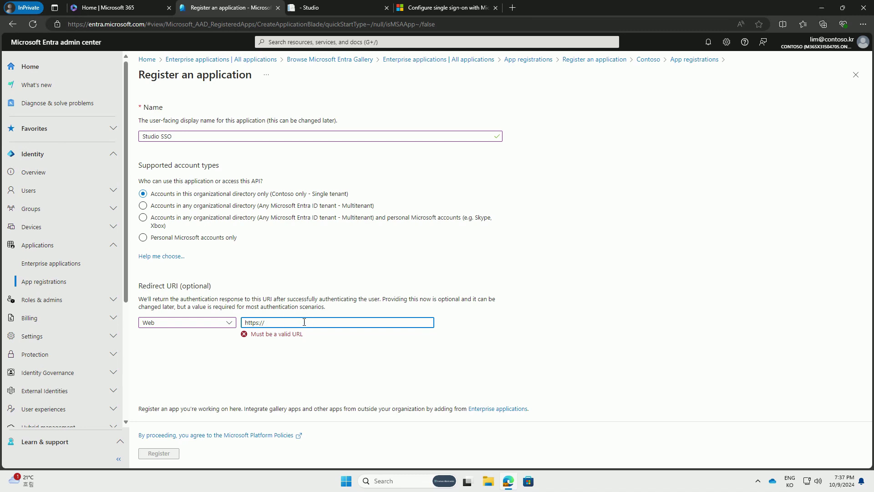
text(studiodemo.contoso.kr/sig)
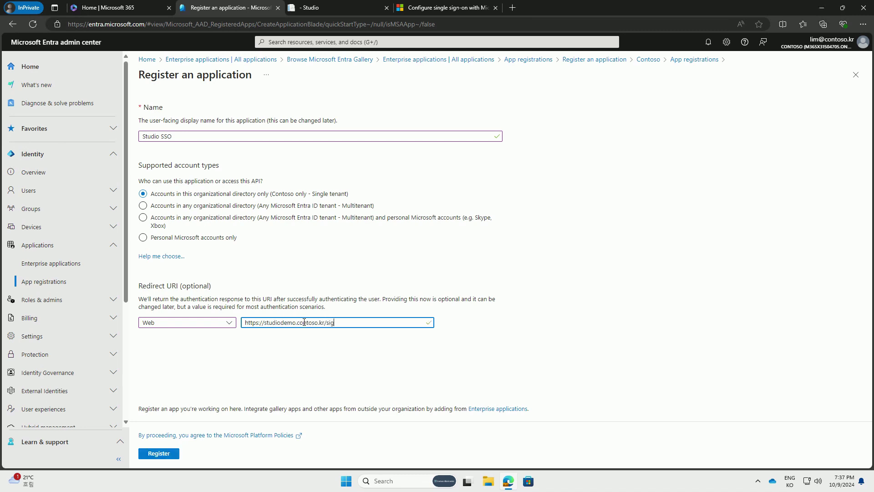
text(nin-oidc)
click(288, 382)
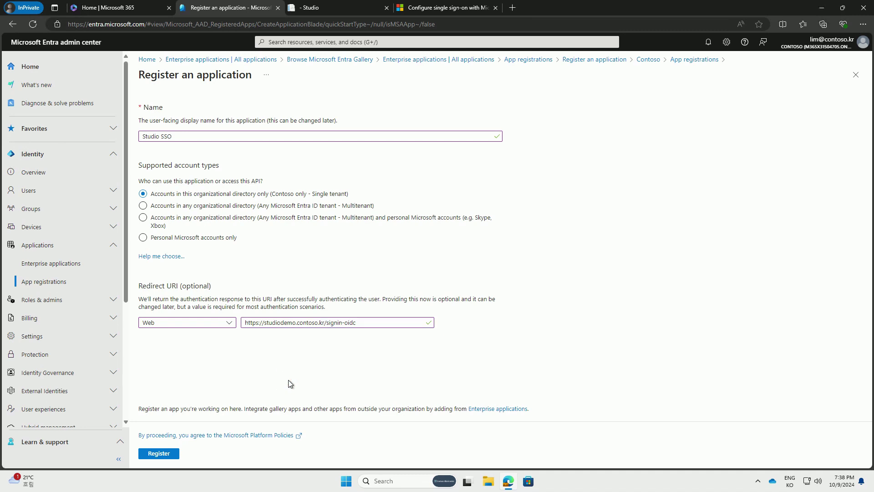
Register the application and open its Authentication settings.
click(160, 454)
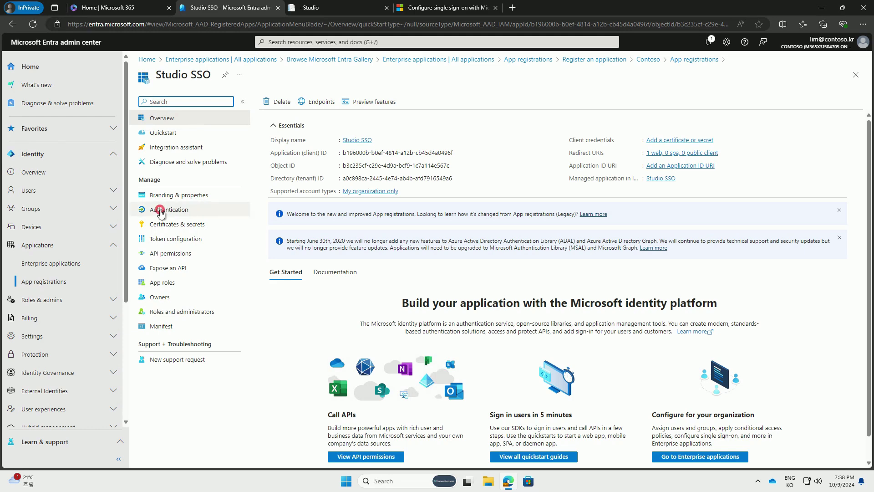
click(161, 210)
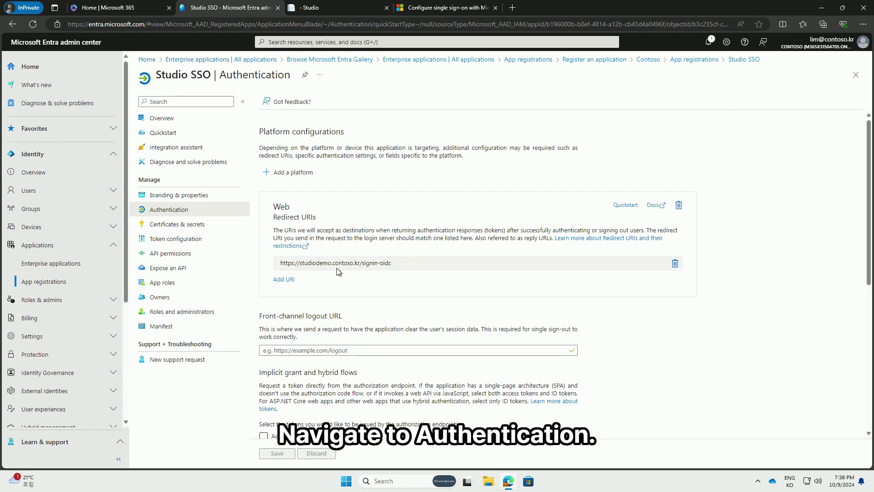
click(242, 8)
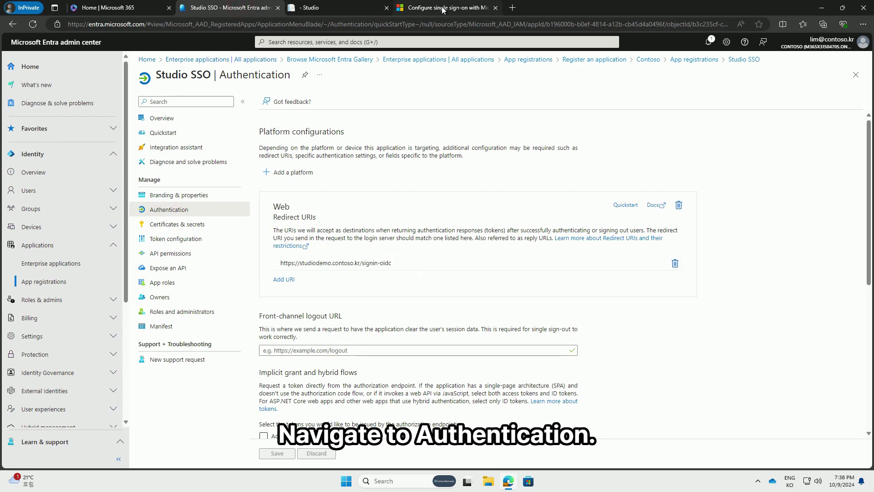
Review the single sign-on article's canvas app registration instructions, focusing on the tokens required for implicit grant and hybrid flows.
click(419, 8)
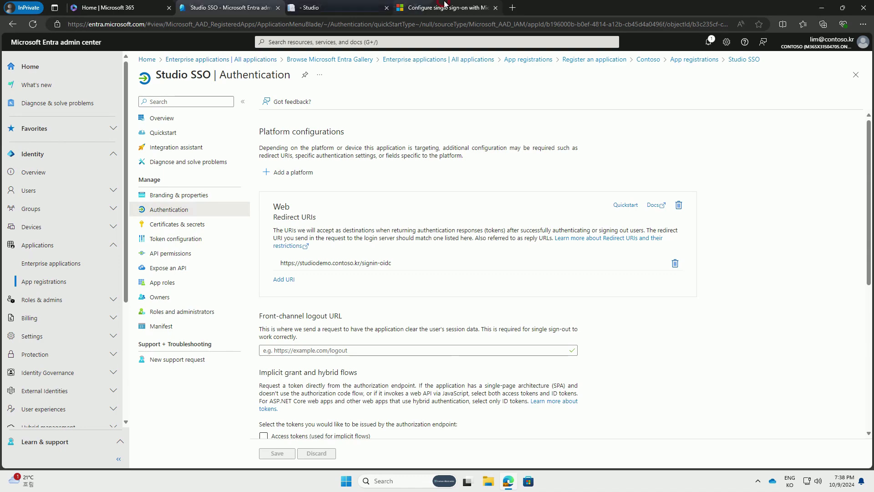
scroll(547, 280, down, 10)
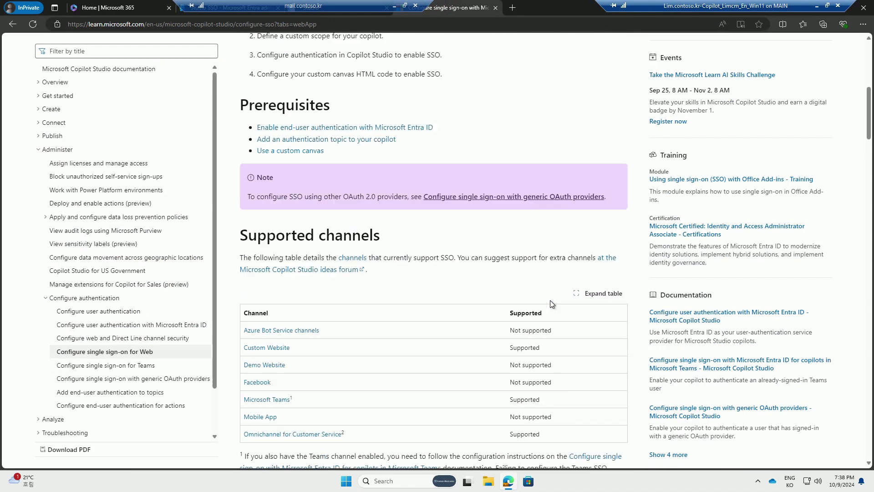
scroll(549, 304, down, 8)
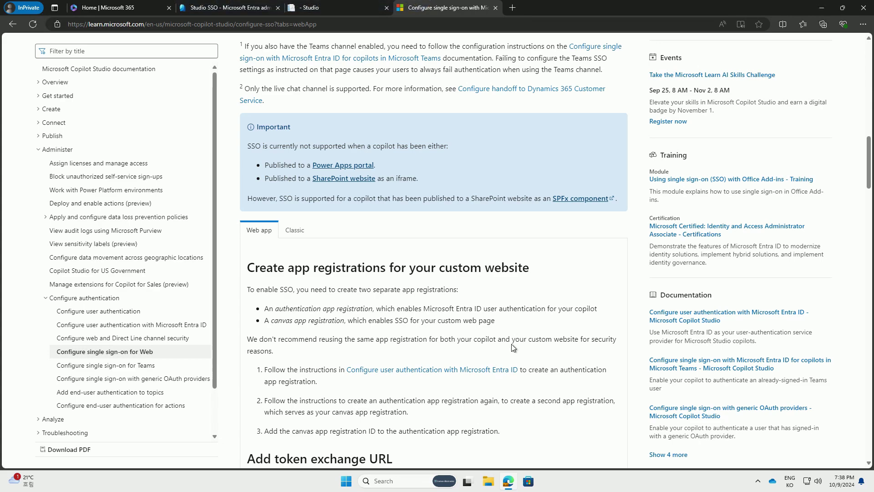
scroll(512, 343, down, 2)
scroll(512, 344, down, 3)
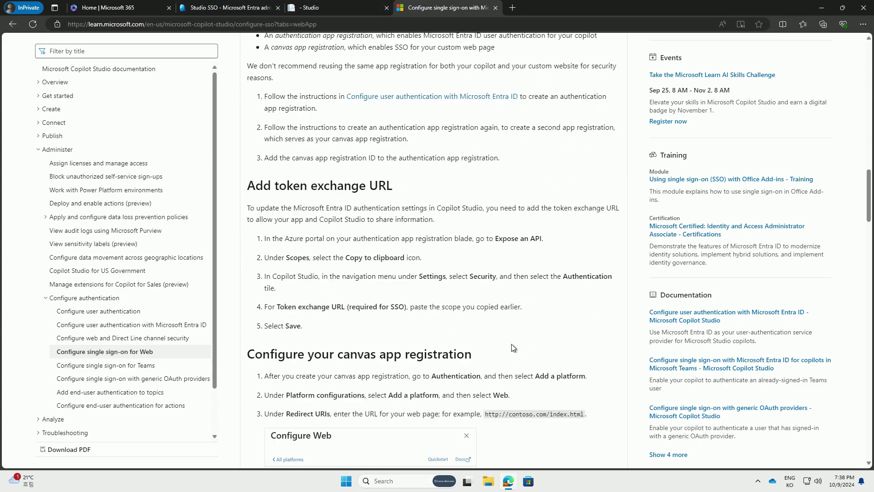
scroll(512, 345, down, 3)
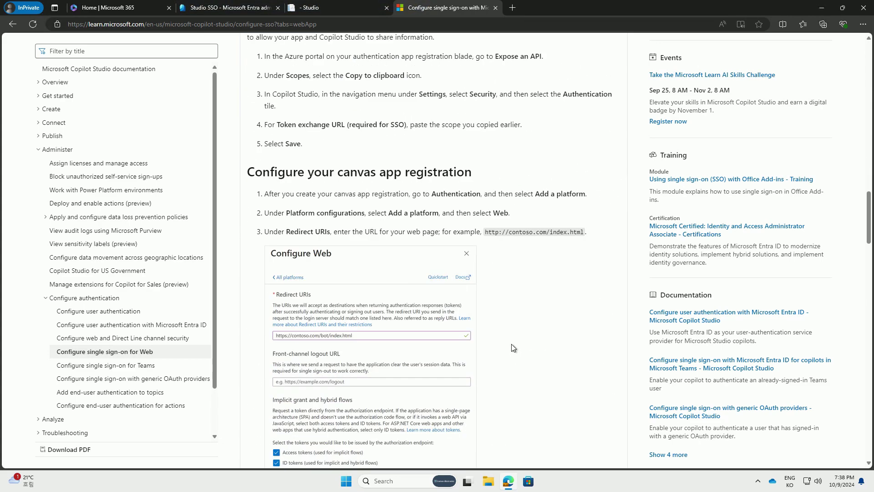
scroll(512, 344, down, 2)
scroll(512, 348, down, 2)
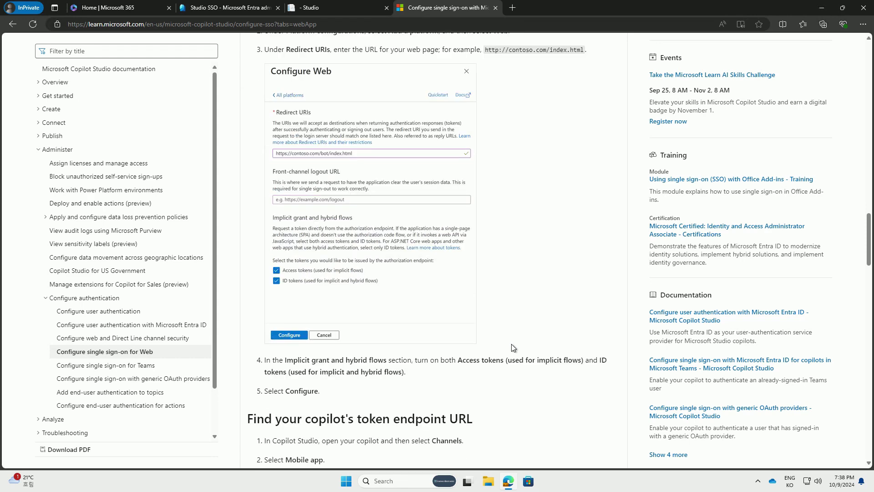
drag(453, 360, 585, 360)
drag(259, 372, 406, 373)
click(596, 383)
Enable both access tokens and ID tokens under implicit grant and hybrid flows for the Studio SSO app.
click(237, 9)
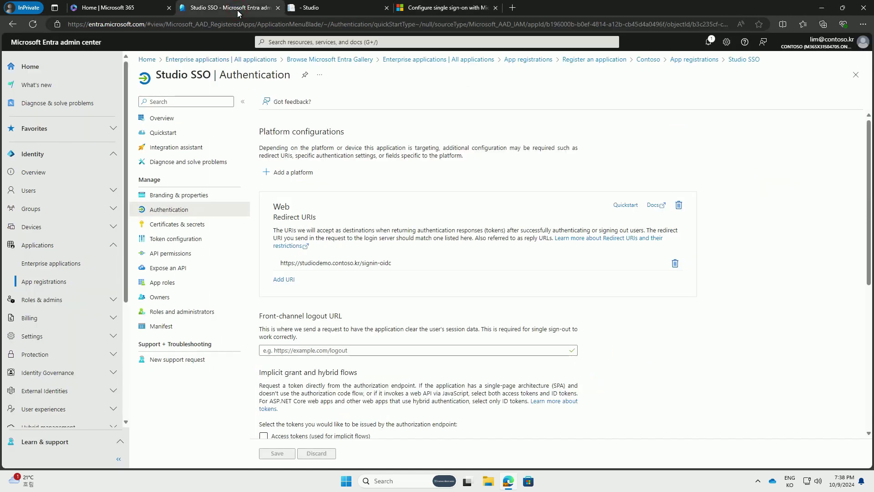
scroll(329, 299, down, 2)
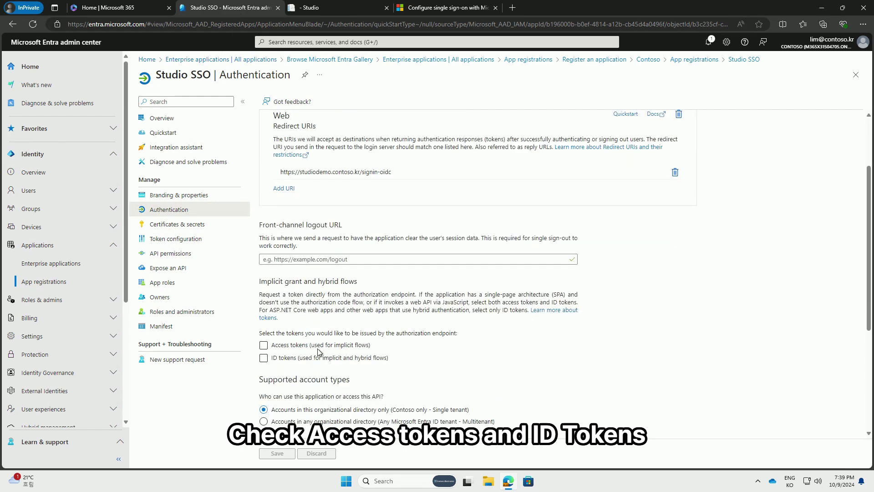
click(319, 346)
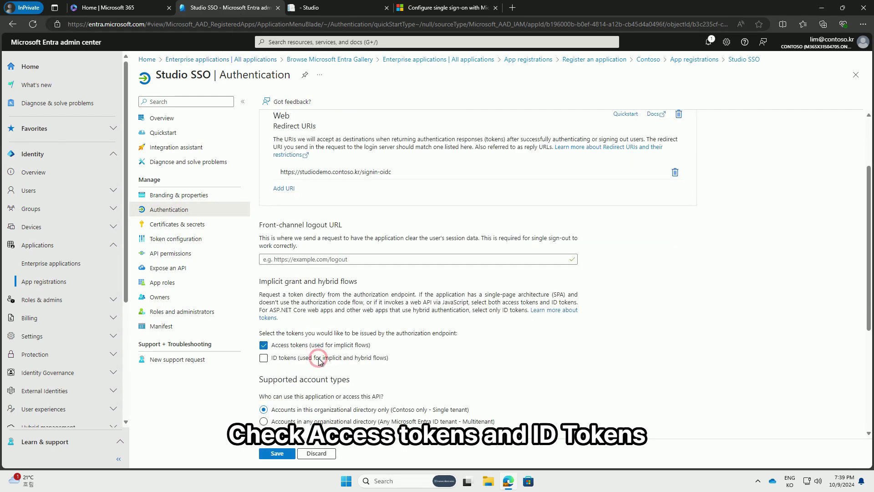
click(319, 358)
From the single sign-on article's app registration section, open the linked article on configuring user authentication with Microsoft Entra ID in a new tab.
click(435, 7)
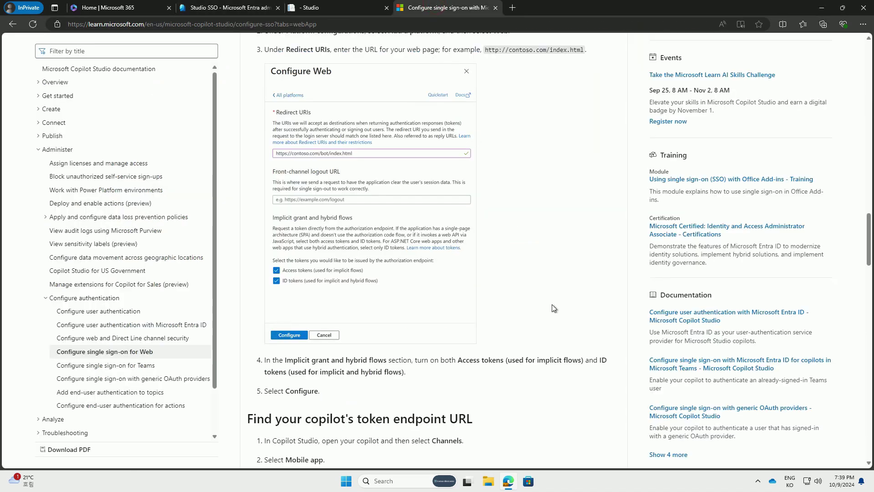
scroll(552, 304, down, 5)
scroll(574, 304, down, 3)
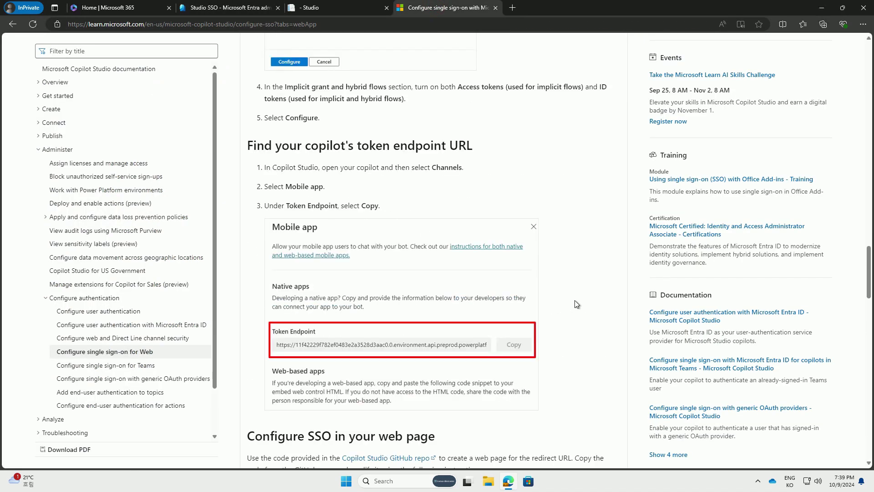
scroll(575, 304, up, 6)
scroll(577, 305, up, 8)
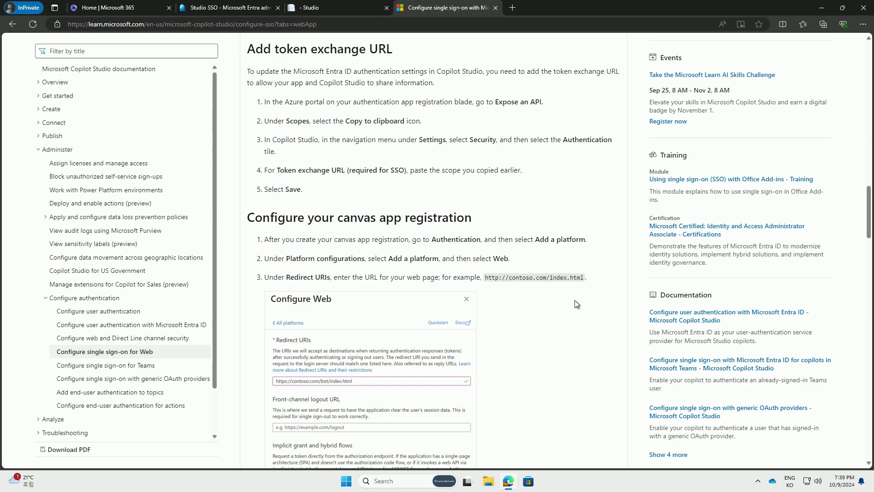
scroll(575, 304, up, 4)
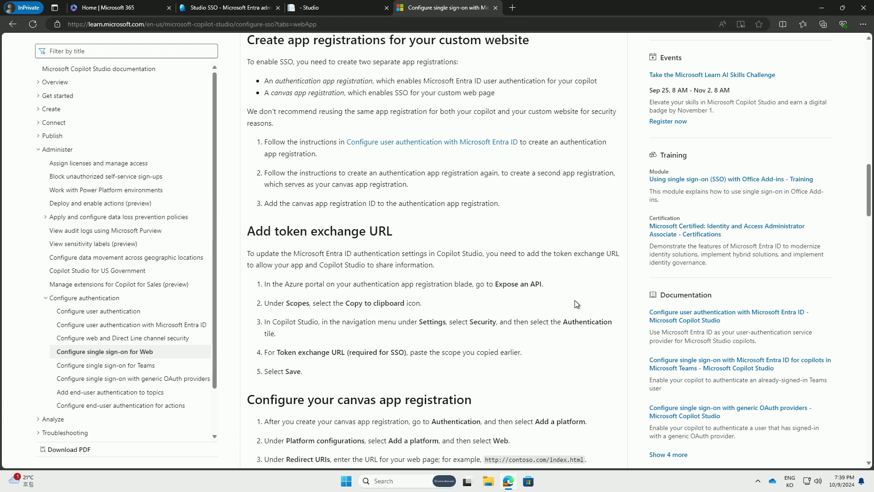
scroll(575, 300, up, 1)
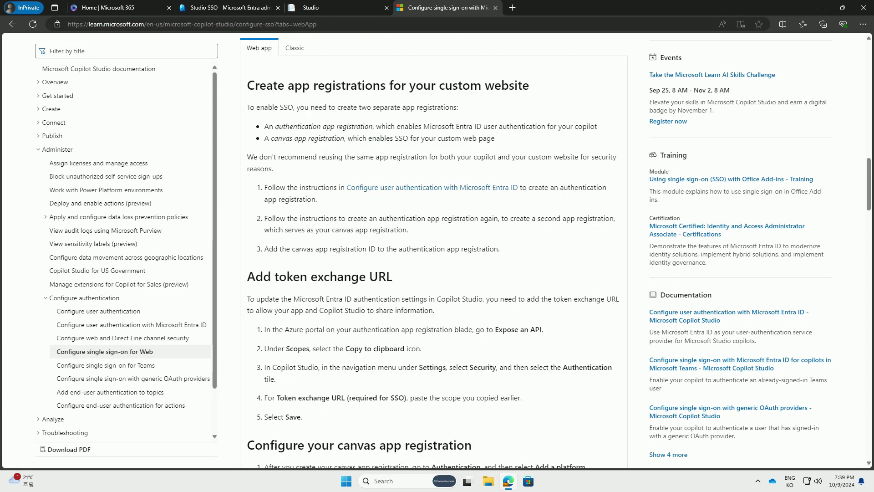
right_click(411, 187)
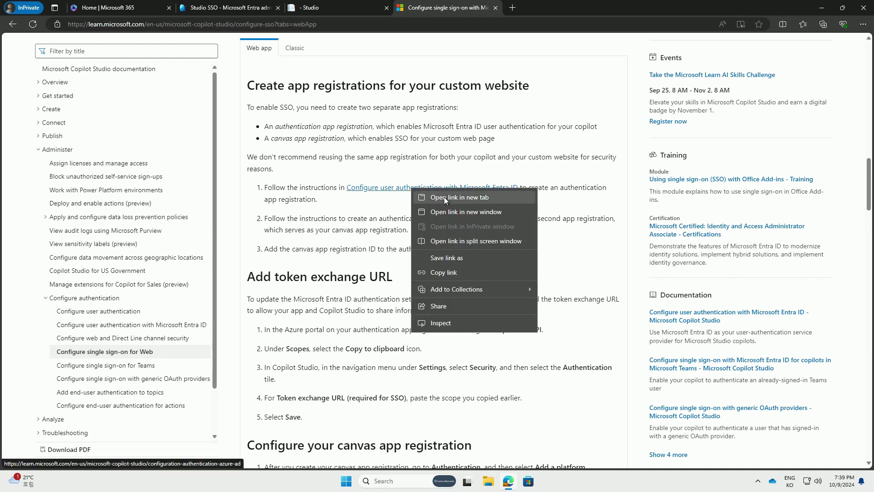
click(444, 197)
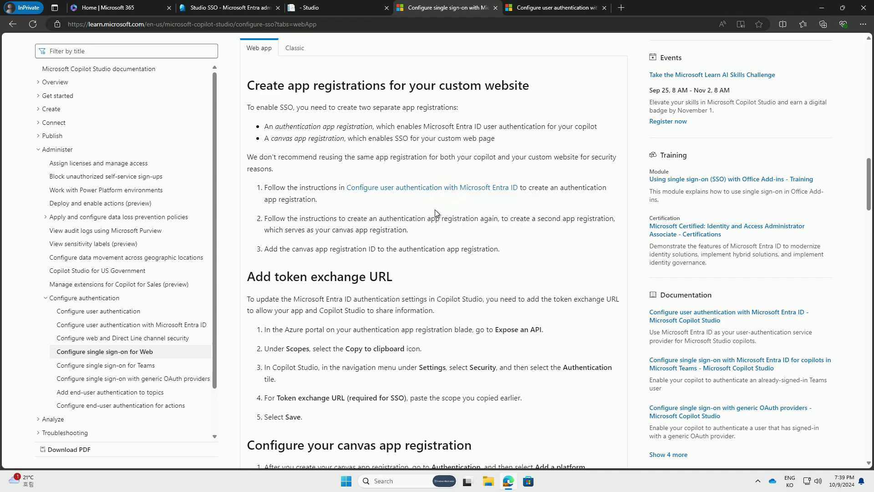
click(553, 8)
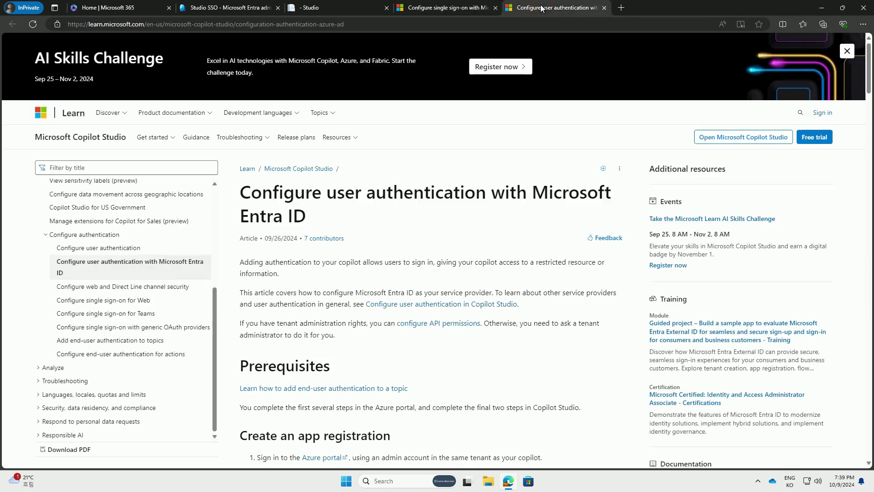
scroll(447, 271, down, 5)
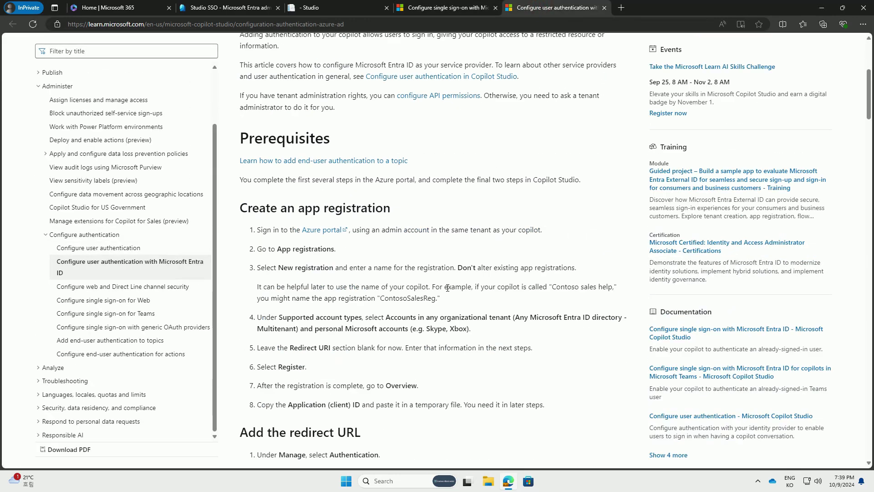
scroll(447, 287, down, 4)
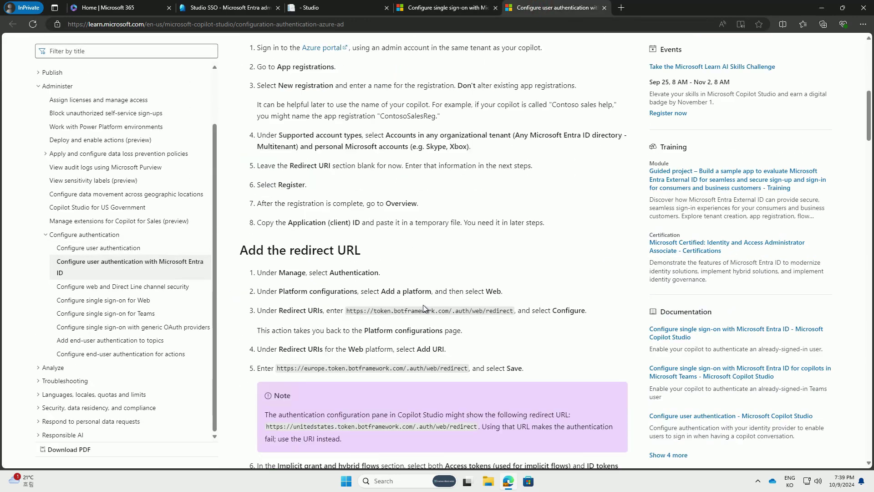
drag(347, 311, 514, 314)
key(ctrl+c)
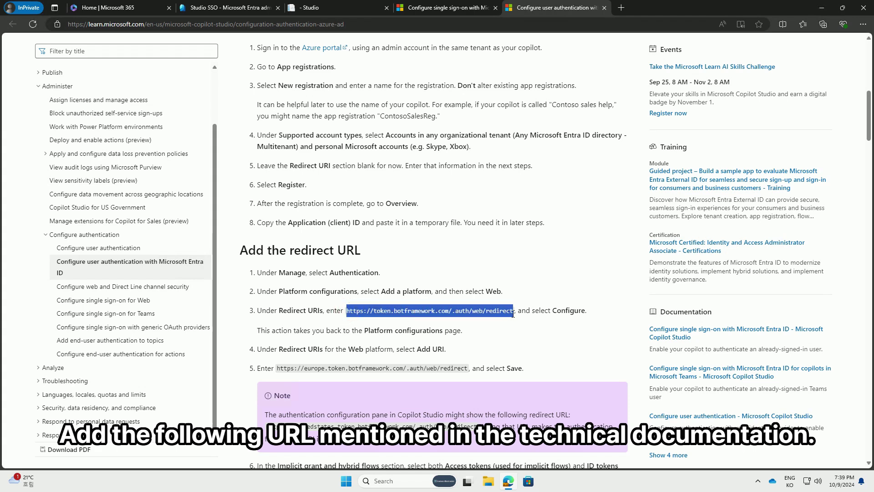
click(223, 7)
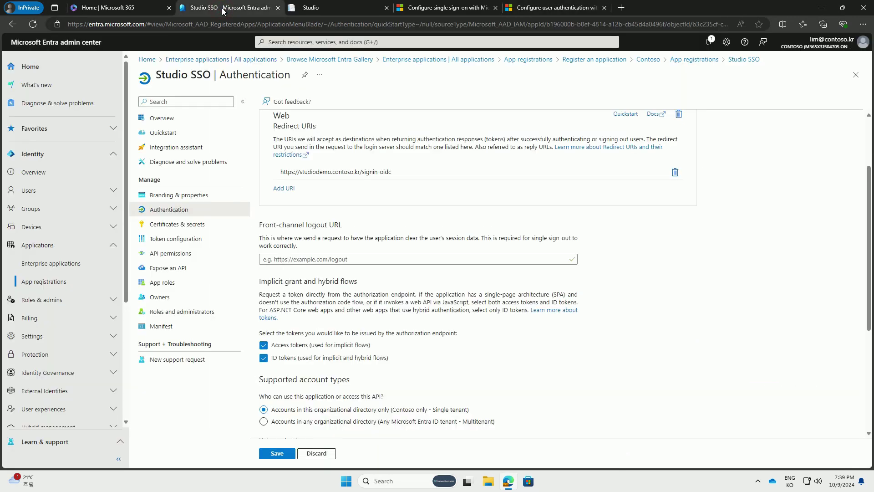
click(284, 188)
click(330, 186)
key(ctrl+v)
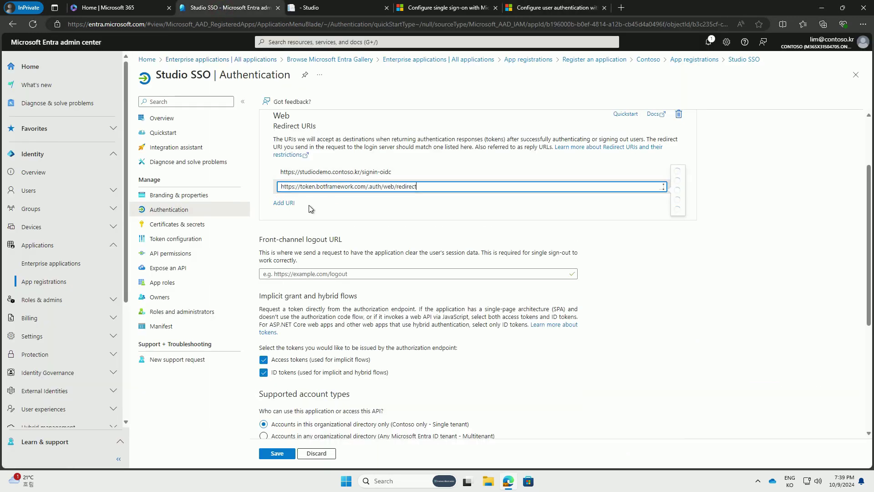
click(284, 202)
click(557, 7)
drag(276, 368, 466, 369)
key(ctrl+c)
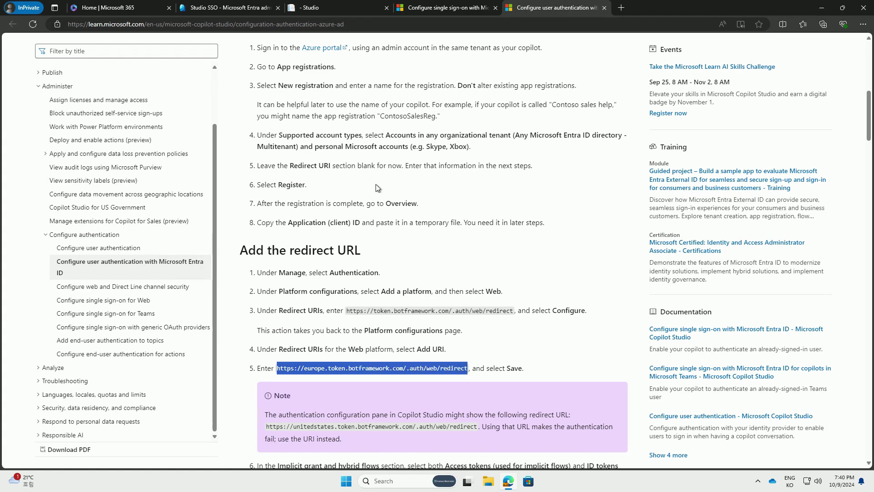
click(228, 8)
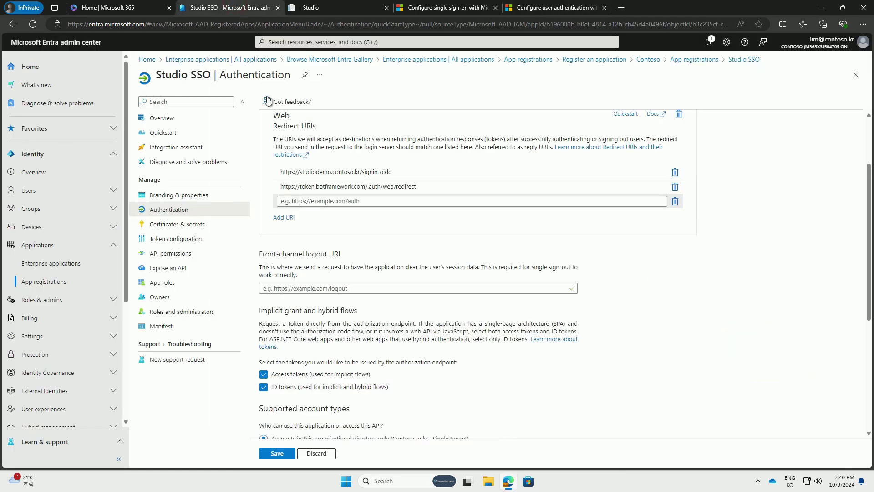
click(308, 203)
key(ctrl+v)
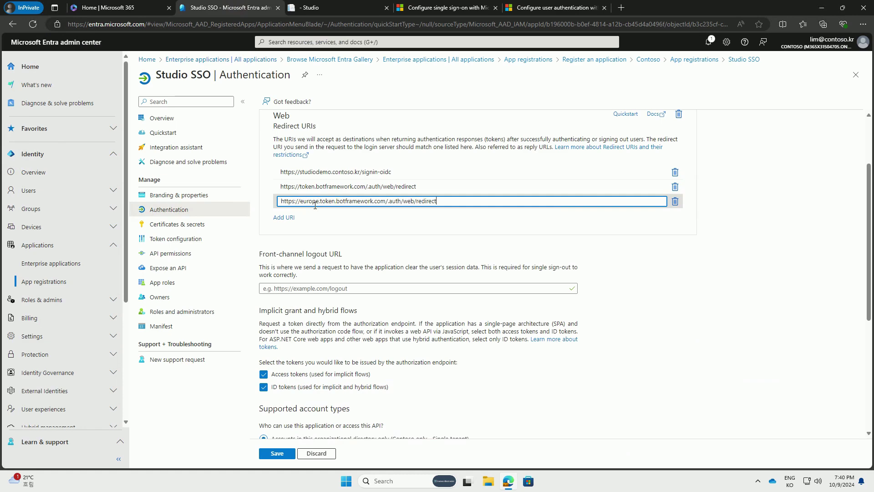
click(736, 322)
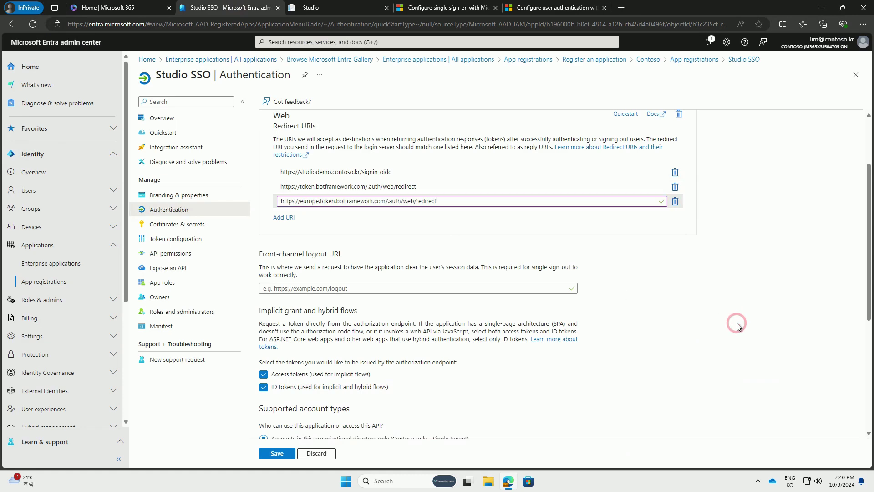
Check the redirect URIs, token options and remaining authentication settings of Studio SSO, and save them.
click(527, 233)
scroll(534, 241, up, 2)
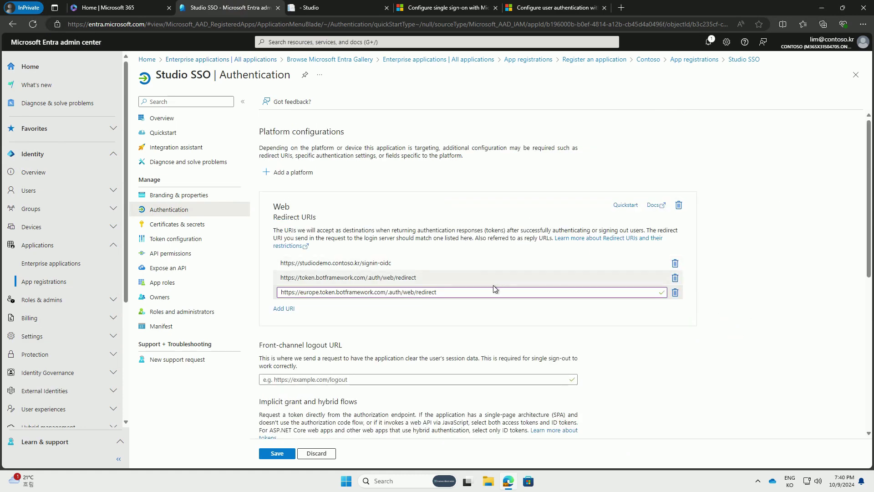
click(380, 328)
scroll(357, 328, down, 2)
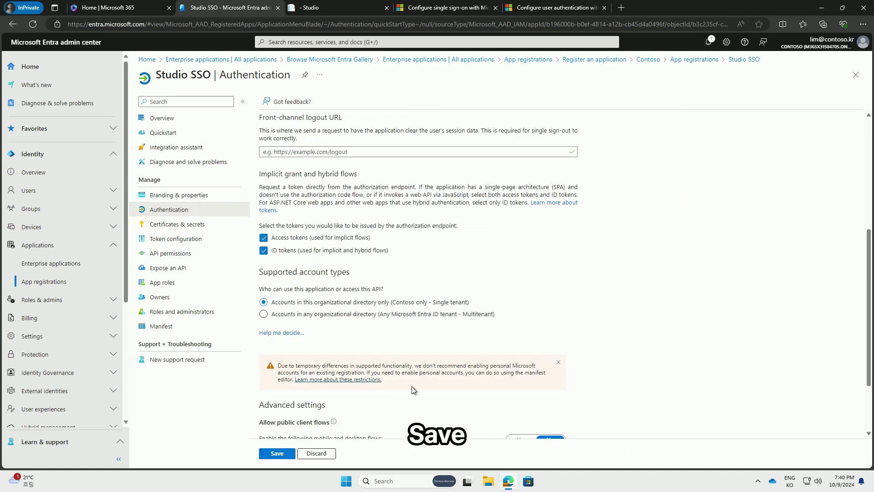
scroll(416, 390, down, 2)
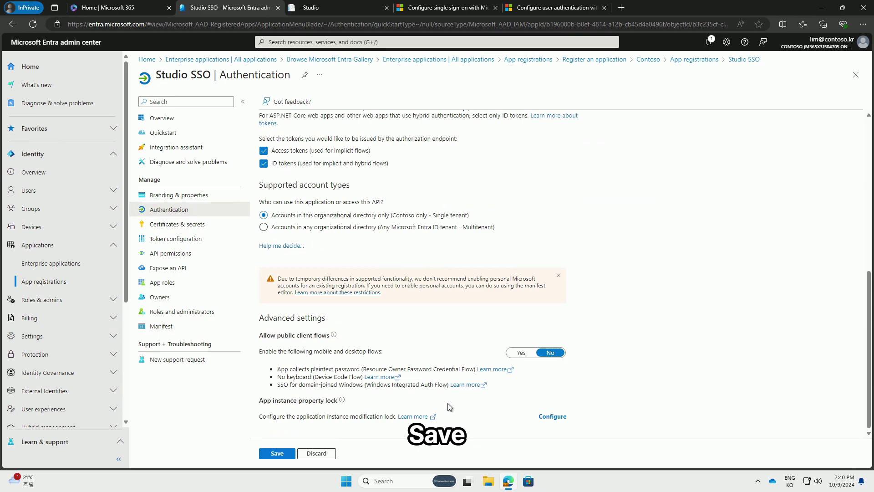
click(280, 454)
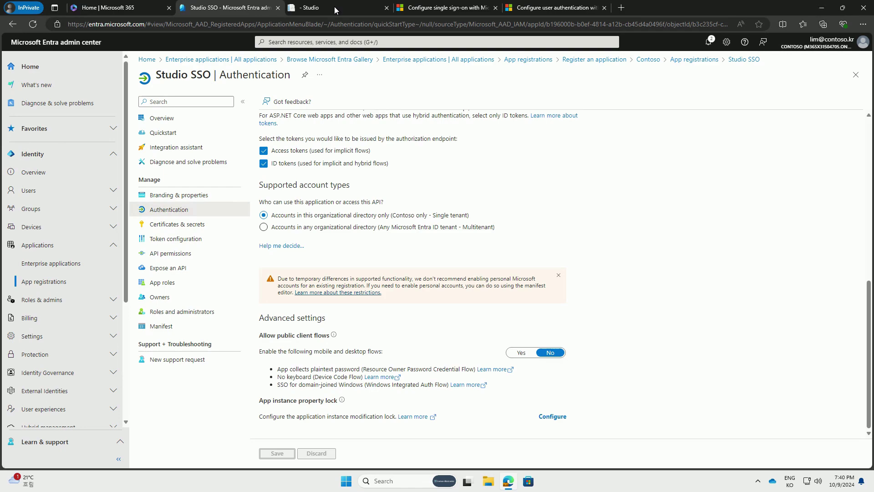
Following the article's client secret section, create a client secret for Studio SSO described as StudioDemo with the recommended 180-day expiry.
click(555, 8)
scroll(456, 251, down, 5)
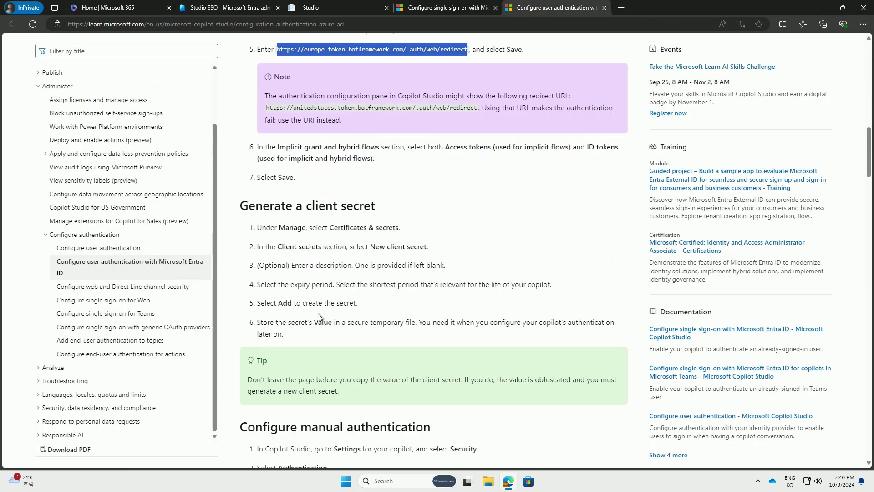
click(214, 7)
click(178, 224)
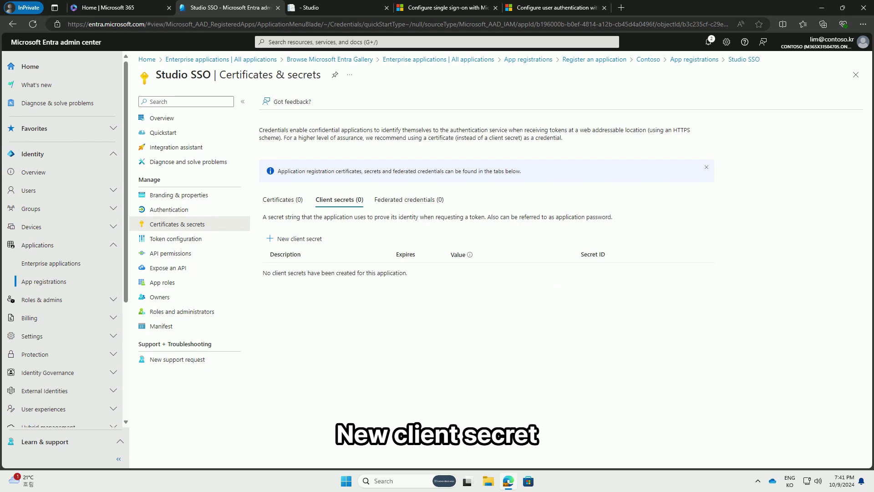
click(293, 241)
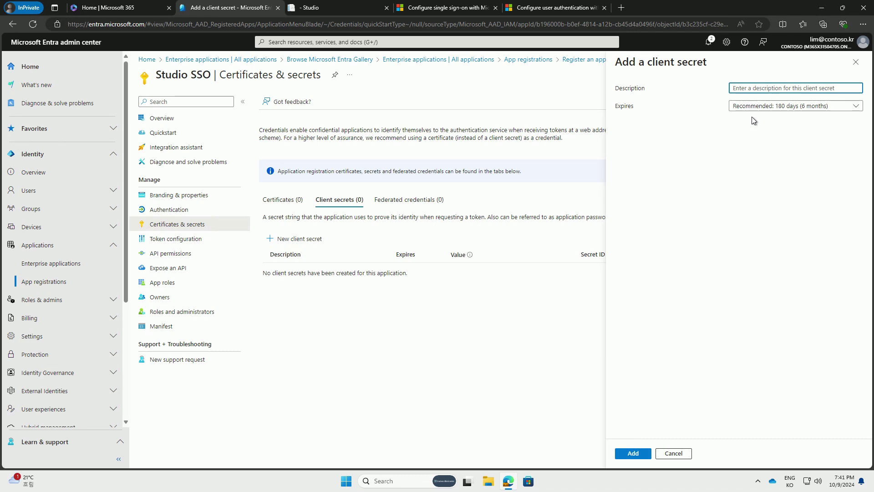
click(756, 86)
text(StudioDemo)
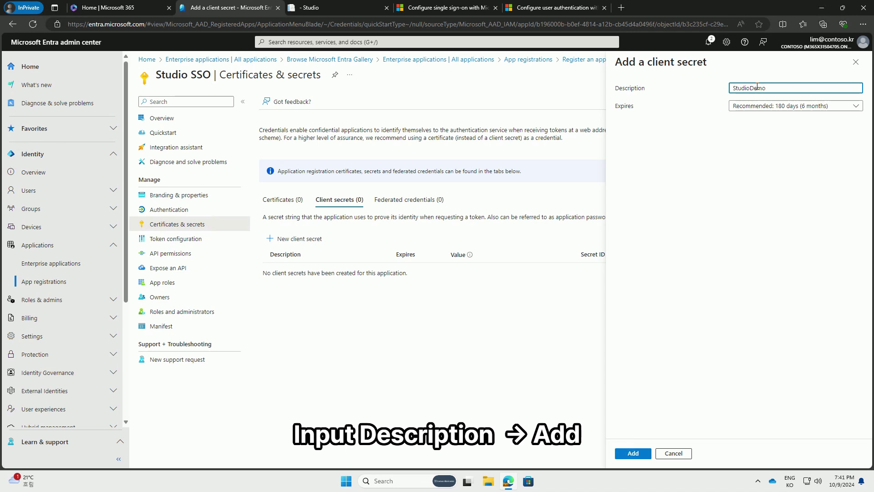
click(641, 453)
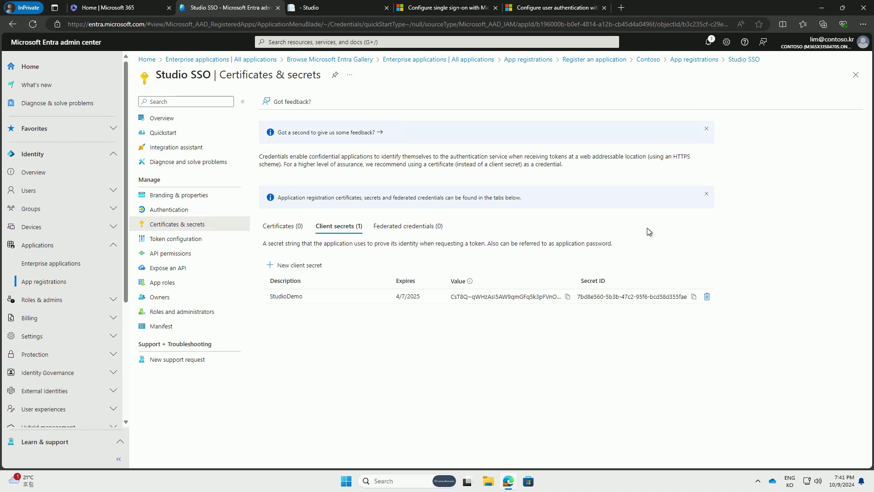
Open Notepad, empty its note and restore it to a smaller window over the browser.
key(super+r)
key(Return)
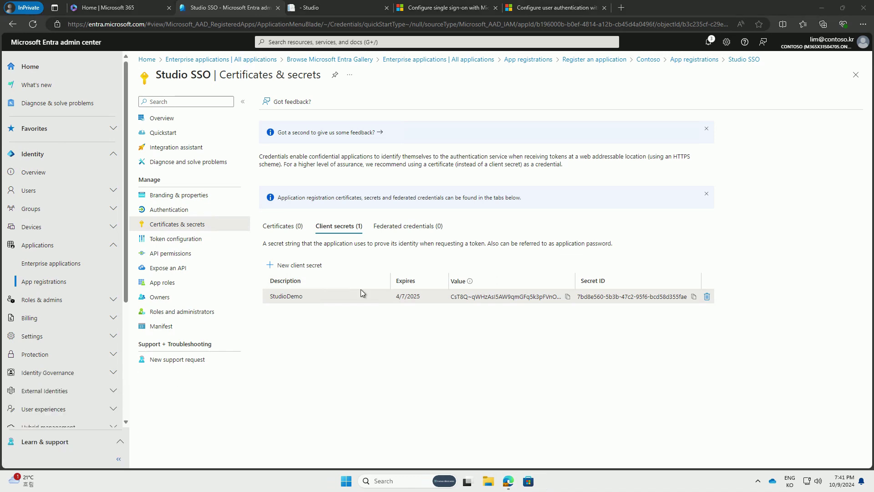
click(424, 55)
key(ctrl+a)
key(Delete)
double_click(365, 18)
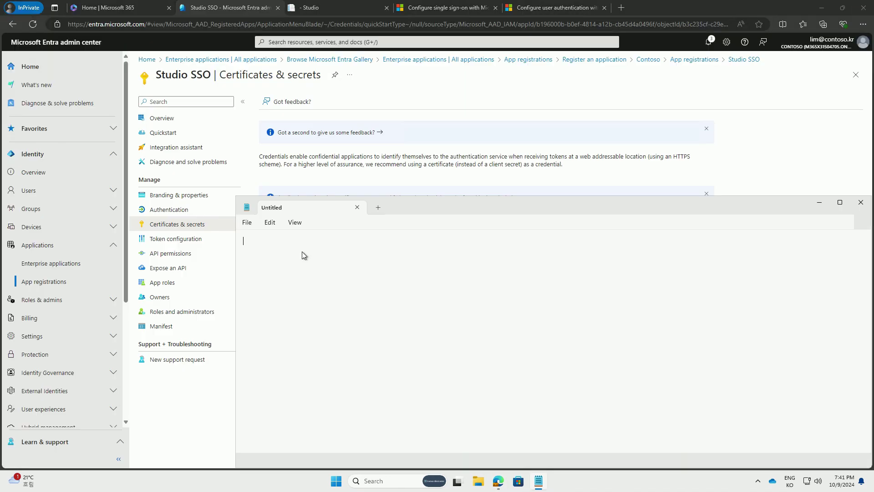
Paste the client secret's ID into the Notepad note below a blank line and label it "Secret ID:".
key(ctrl+v)
key(Home)
key(Return)
key(Return)
text(Secret ID:)
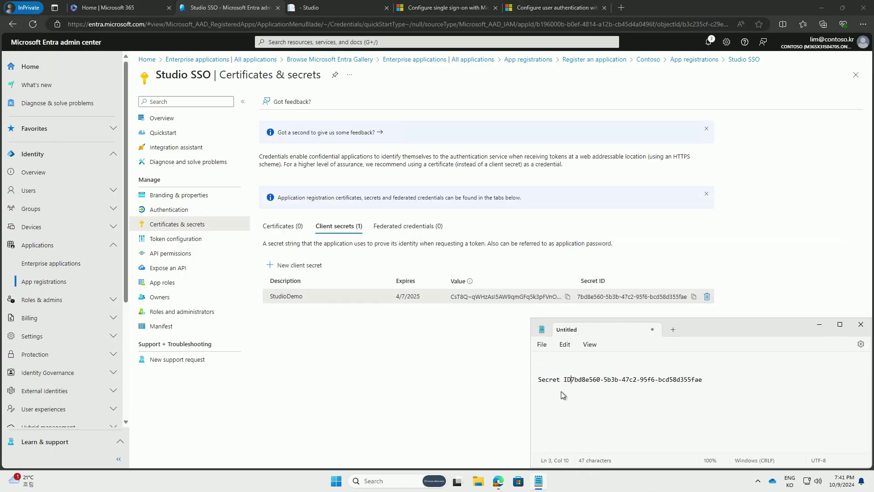
Copy the StudioDemo client secret value into the Notepad note above the Secret ID line, labelled "Value:", and return to the client secrets list.
click(568, 296)
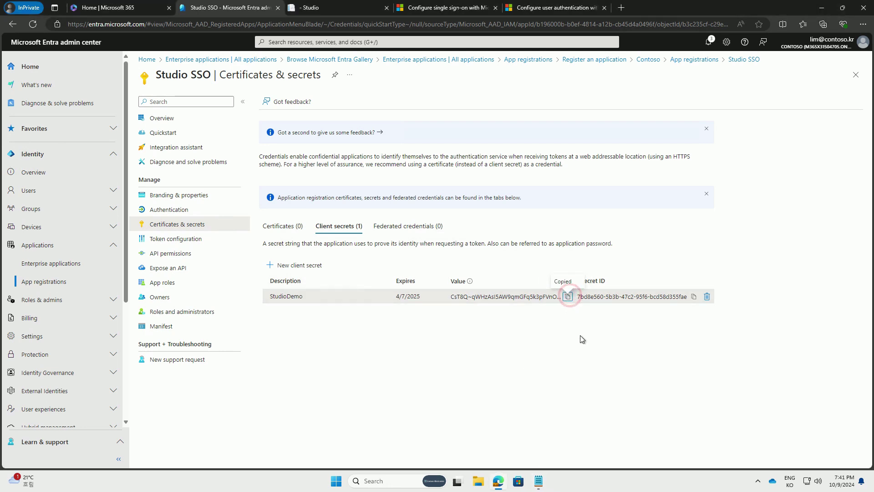
key(alt+Tab)
click(563, 369)
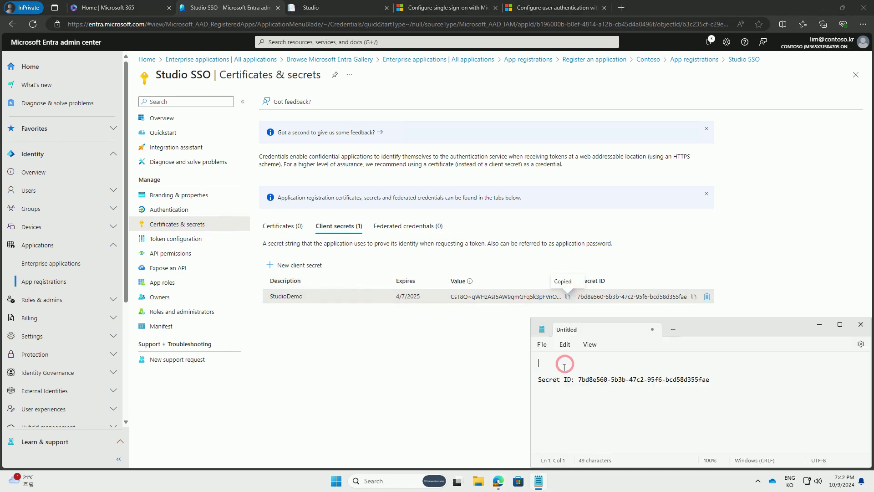
text(Value:)
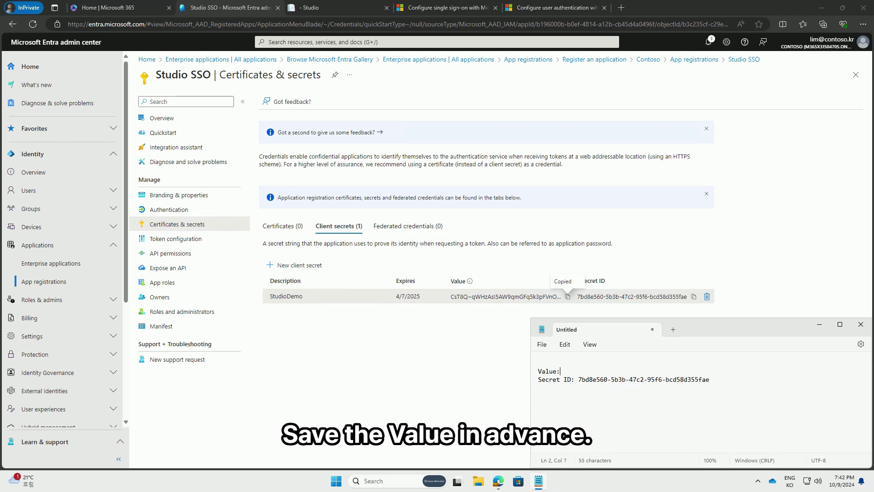
key(ctrl+v)
click(438, 368)
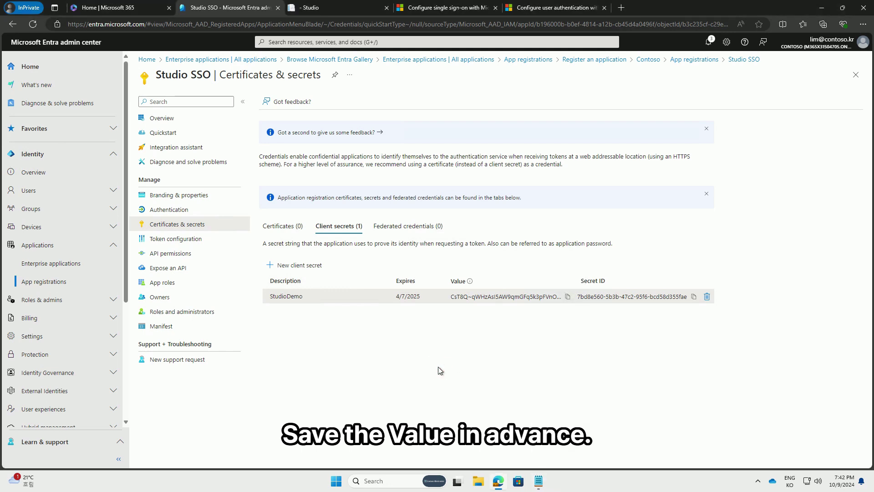
click(283, 226)
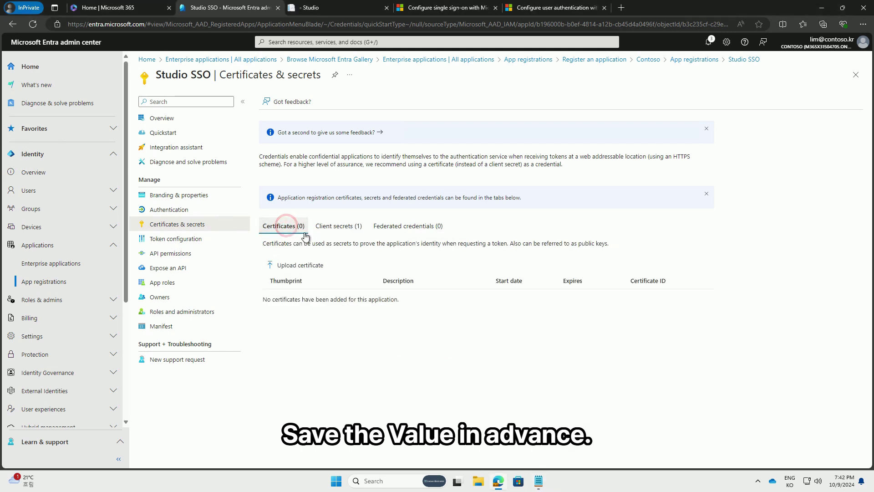
click(337, 230)
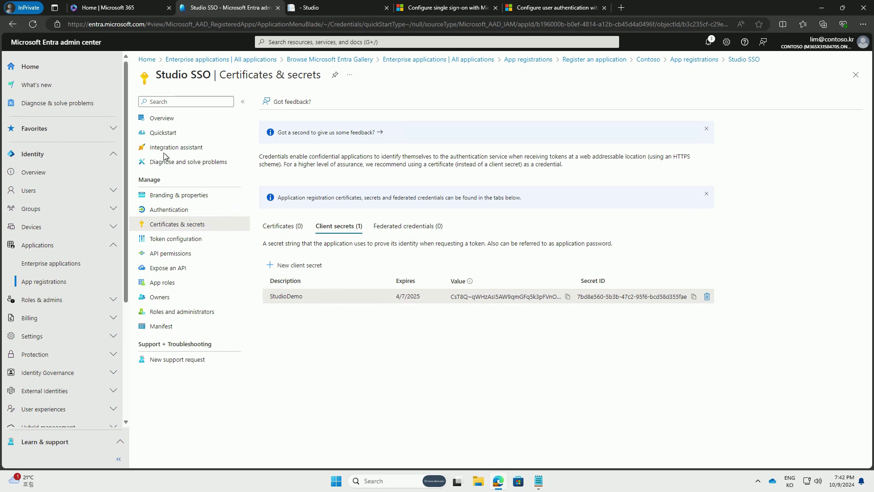
Copy the application (client) ID from the Studio SSO overview into the first line of the Notepad note, labelled "Client ID:".
click(165, 120)
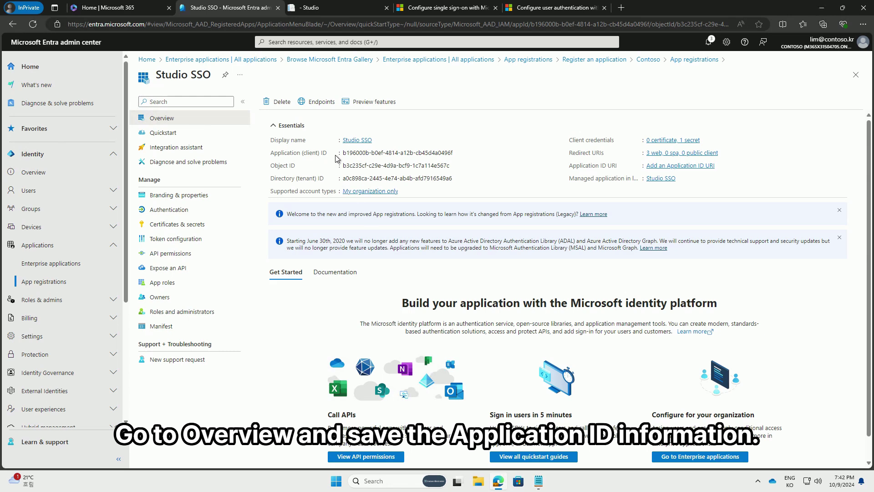
click(458, 153)
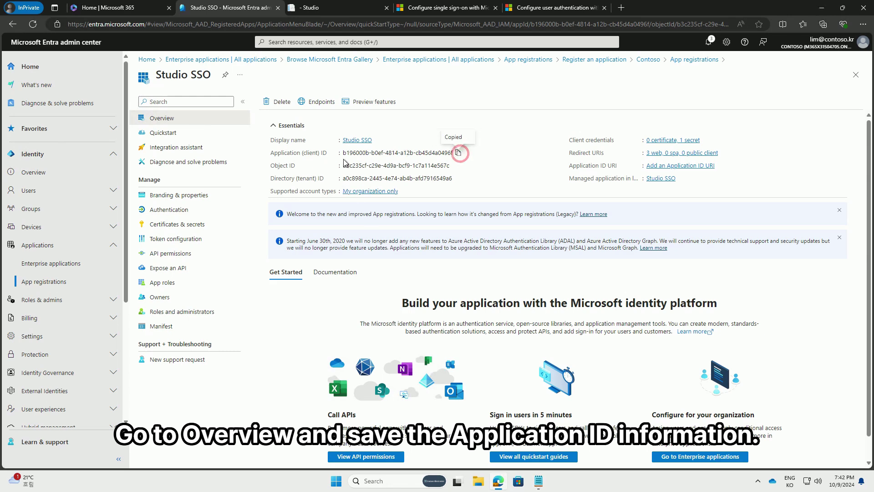
click(539, 481)
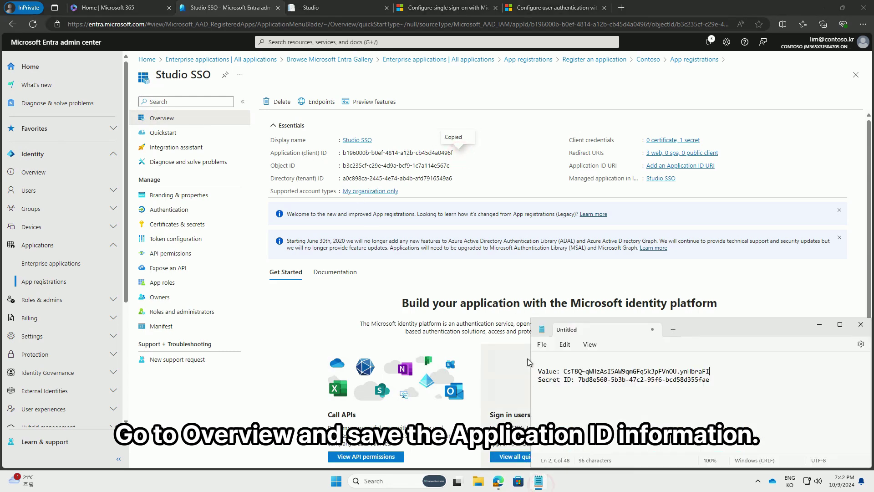
click(573, 363)
text(C)
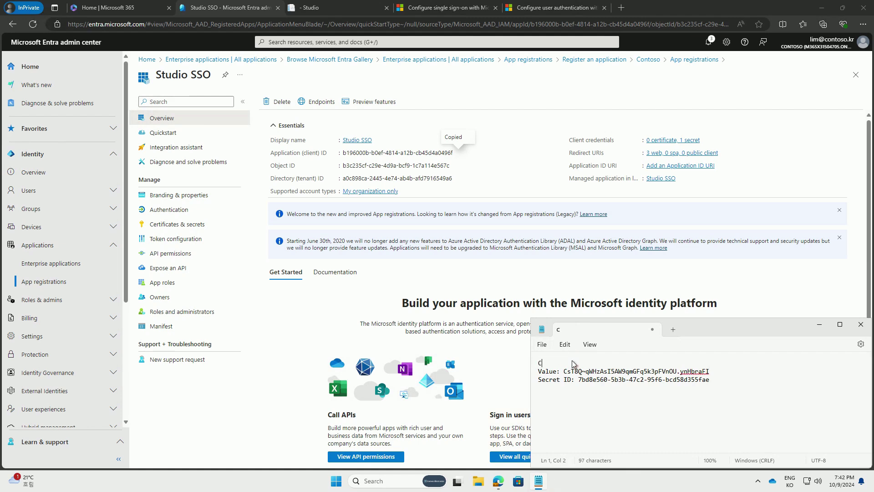
text(lient ID:)
key(ctrl+v)
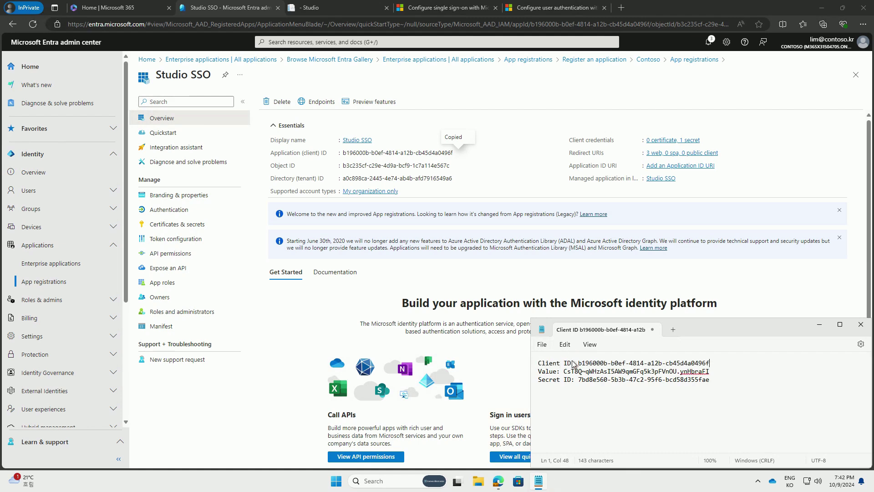
click(293, 301)
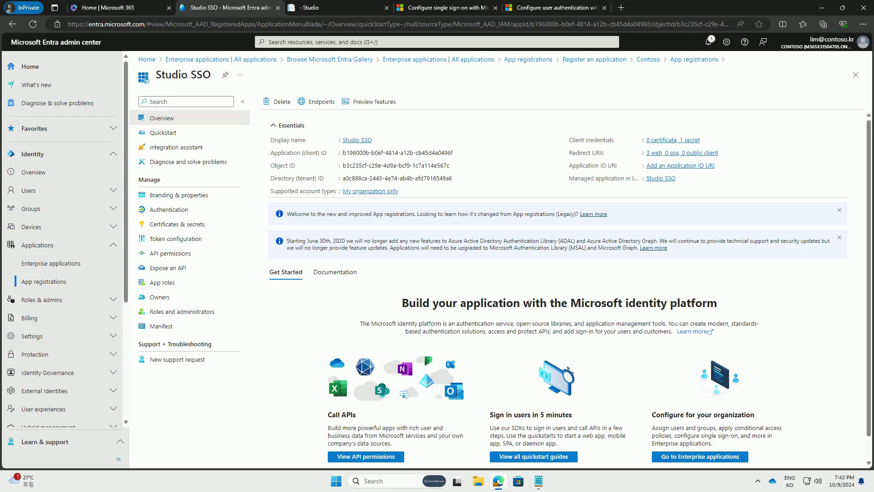
Review the manual authentication instructions in the Microsoft Learn article and return to the Studio SSO app registration.
key(ctrl+5)
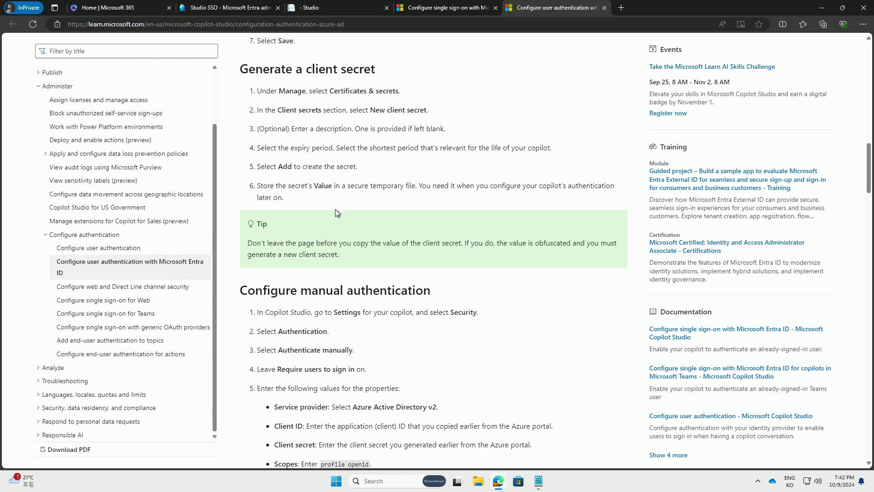
scroll(488, 305, down, 1)
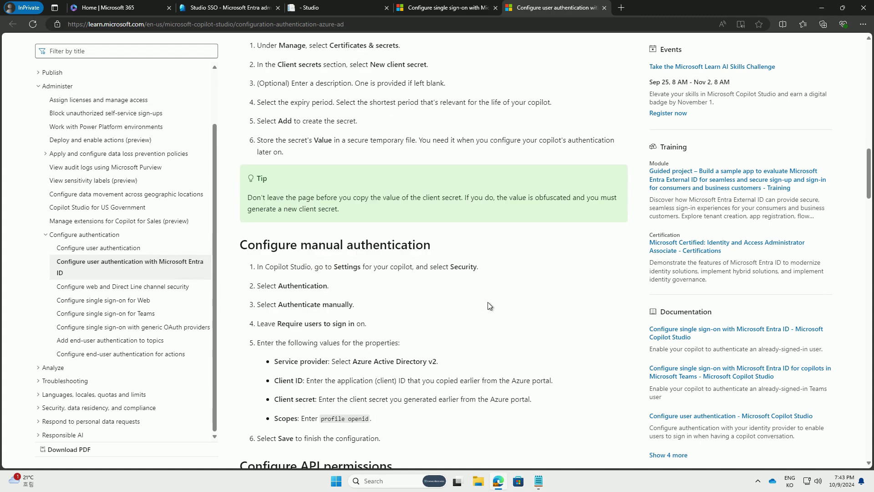
click(223, 10)
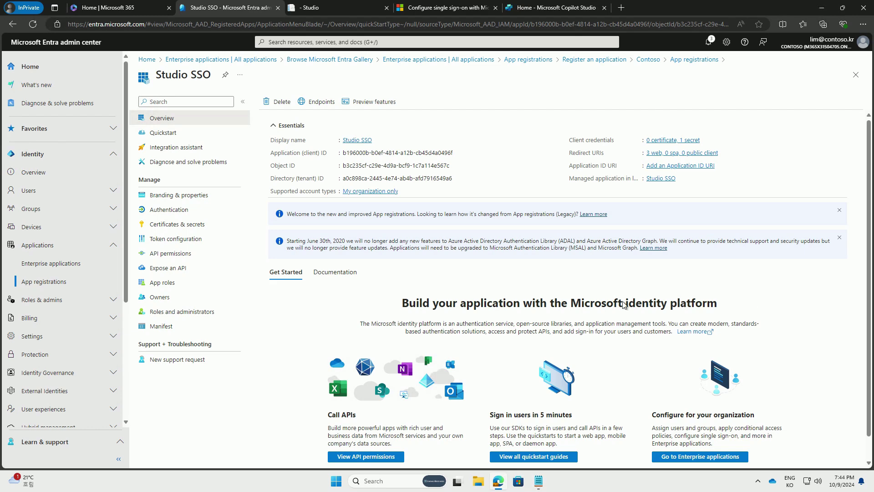
Start a new API permission request for Studio SSO using Microsoft Graph delegated permissions.
click(182, 210)
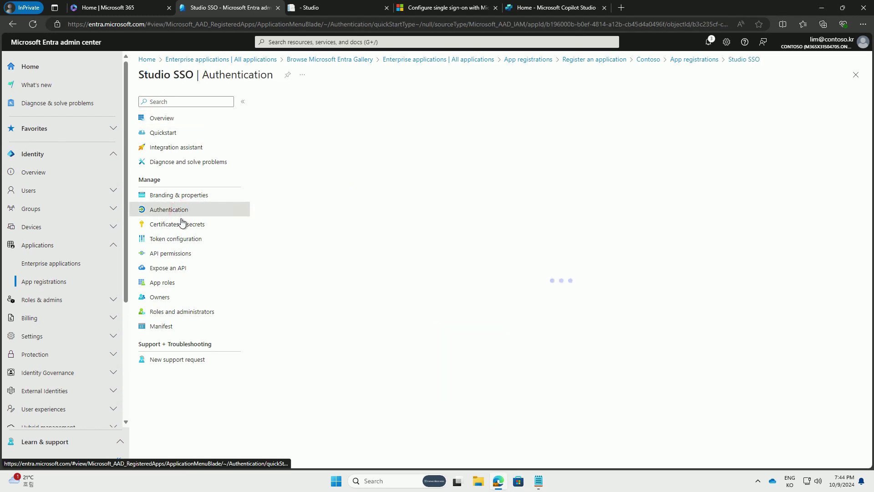
click(181, 254)
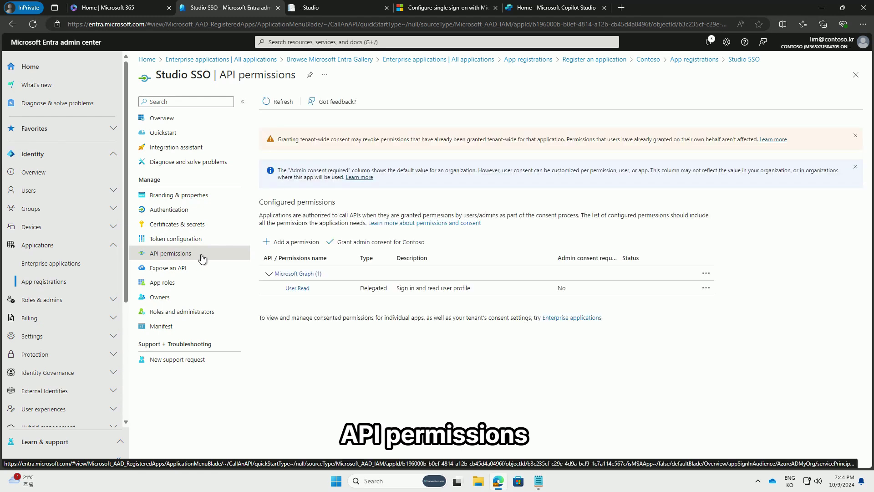
click(291, 249)
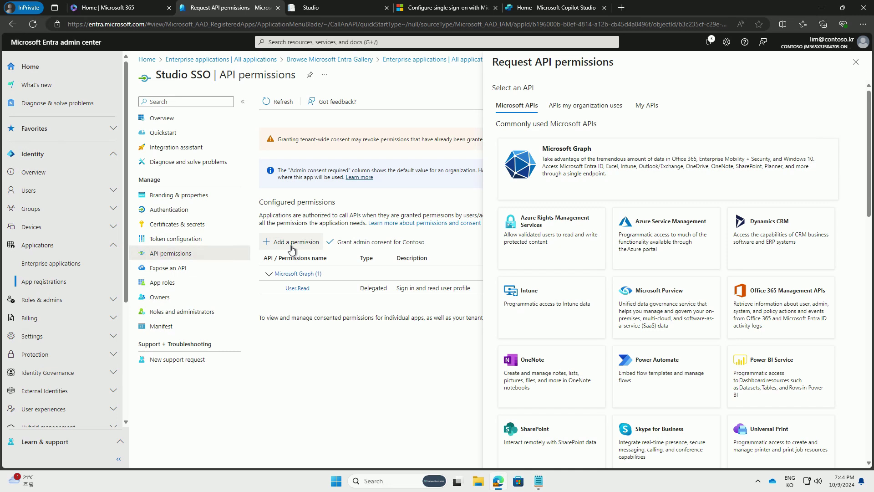
click(611, 178)
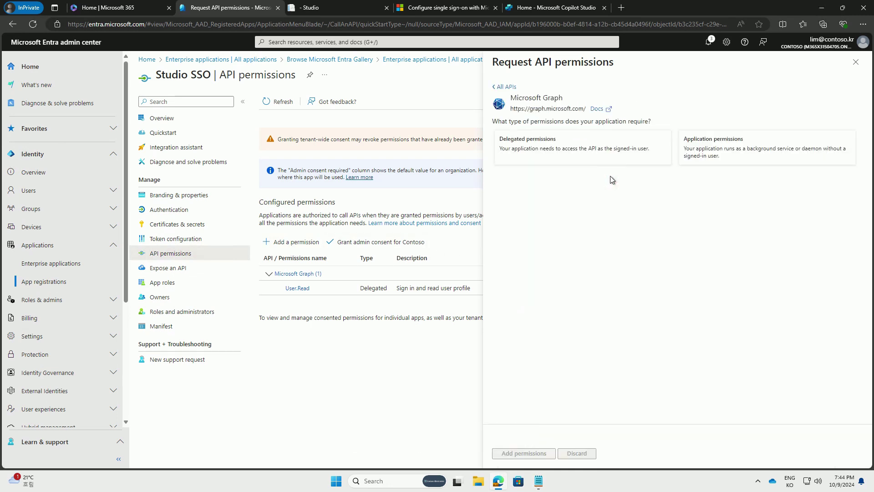
click(601, 159)
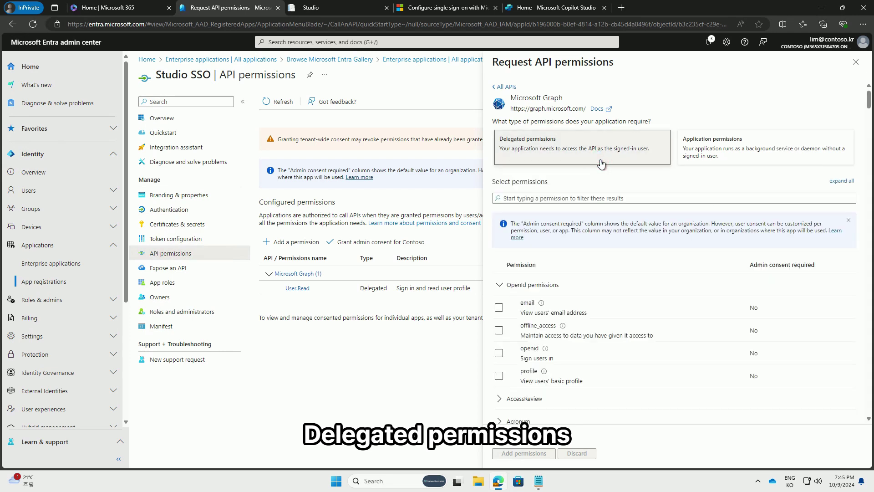
Filter the delegated permissions by "offline" and select the offline_access permission.
click(587, 199)
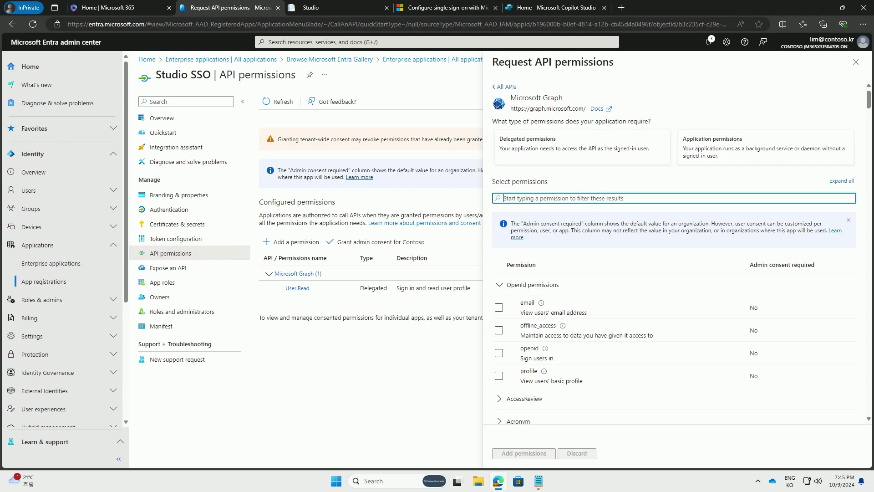
click(577, 198)
text(off)
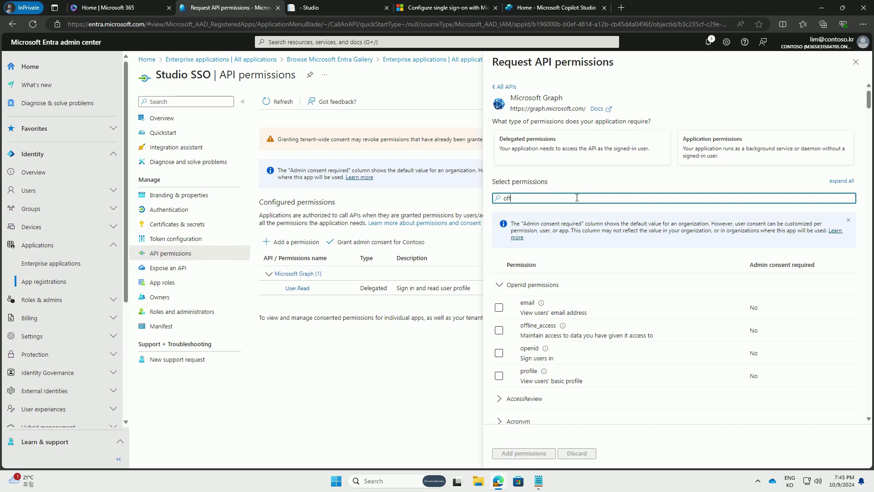
text(lin)
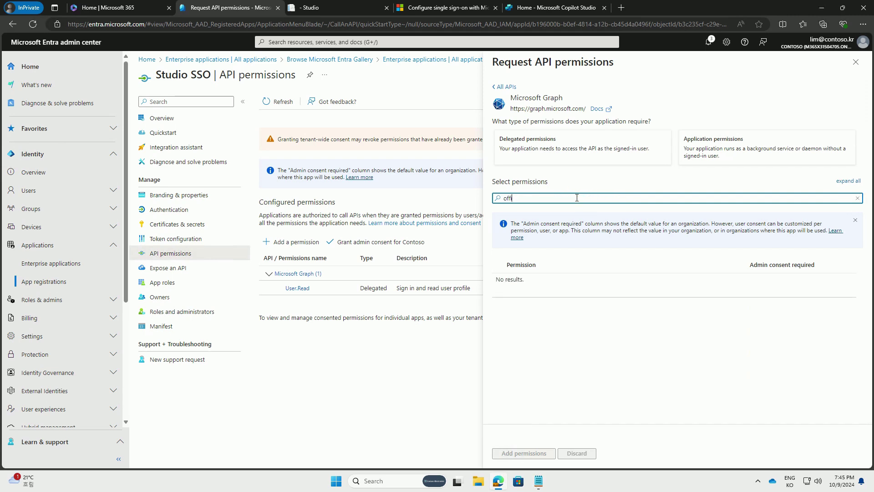
text(e)
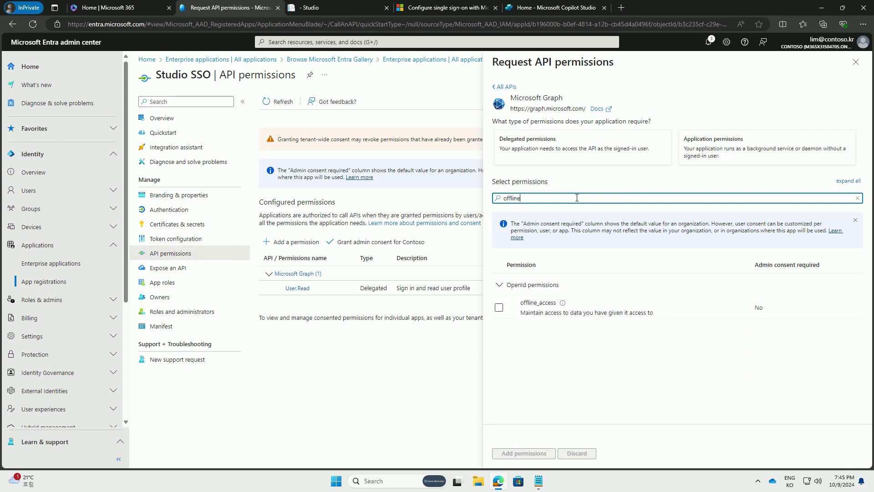
click(499, 307)
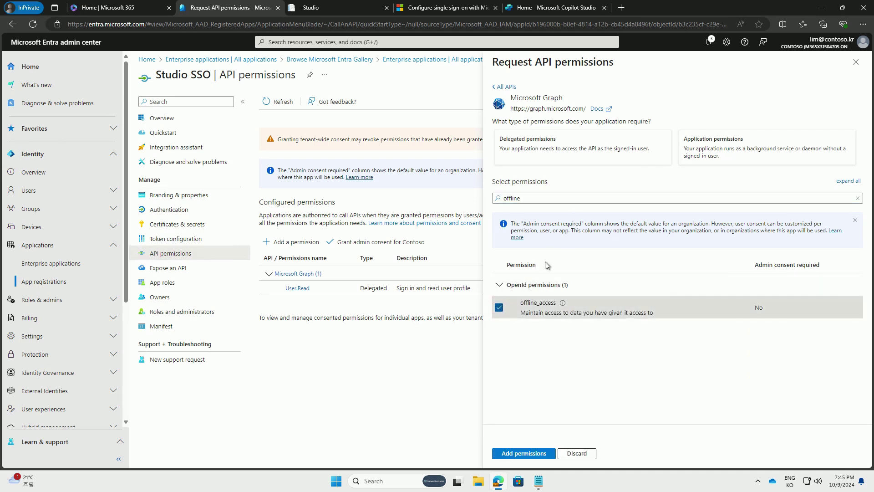
Replace the permission filter with "openid" and select the openid permission.
double_click(538, 202)
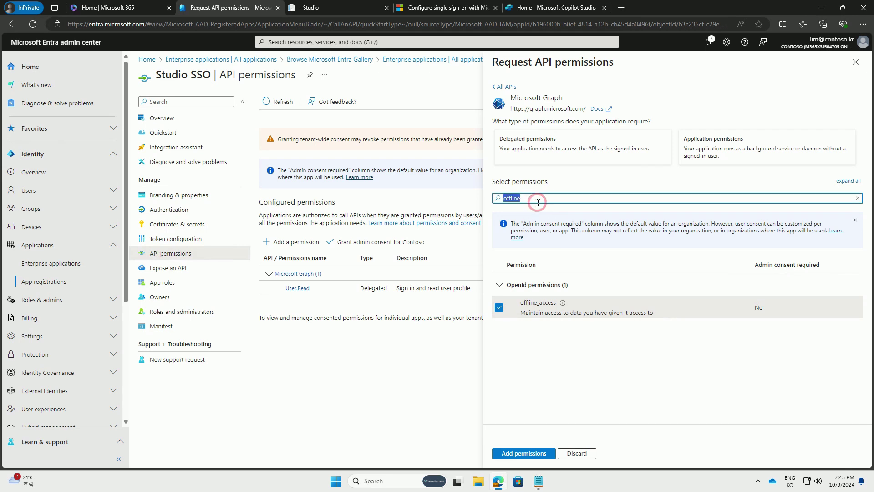
key(BackSpace)
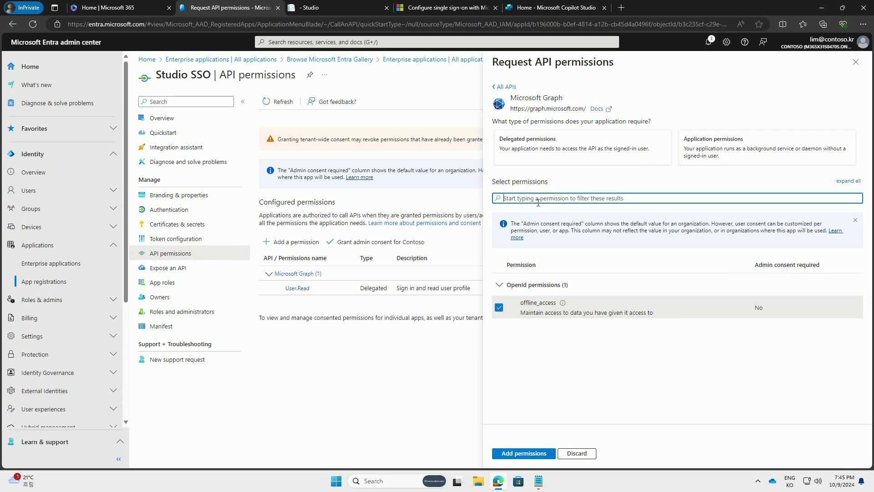
text(openid)
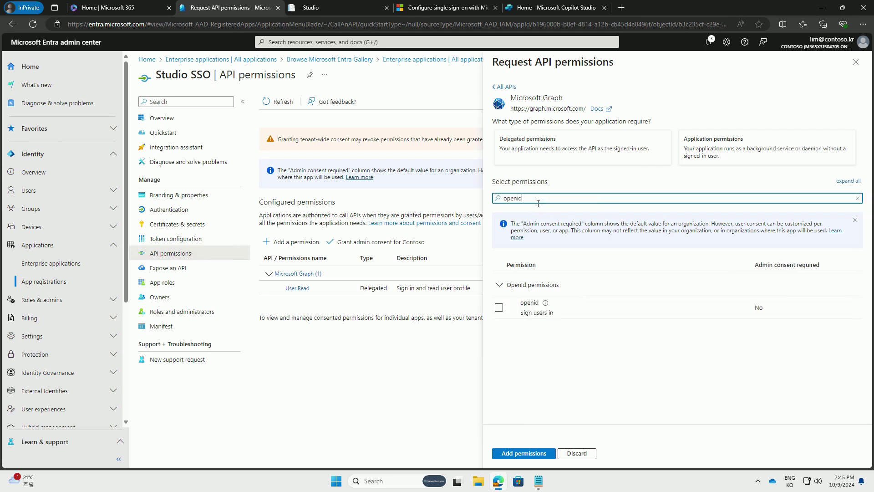
click(499, 308)
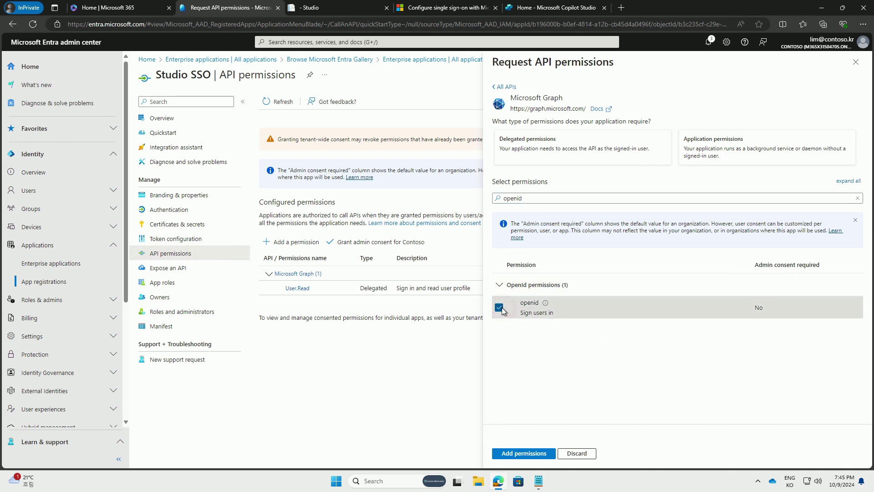
Replace the permission filter with "profile" and select the profile permission under OpenId permissions.
double_click(558, 201)
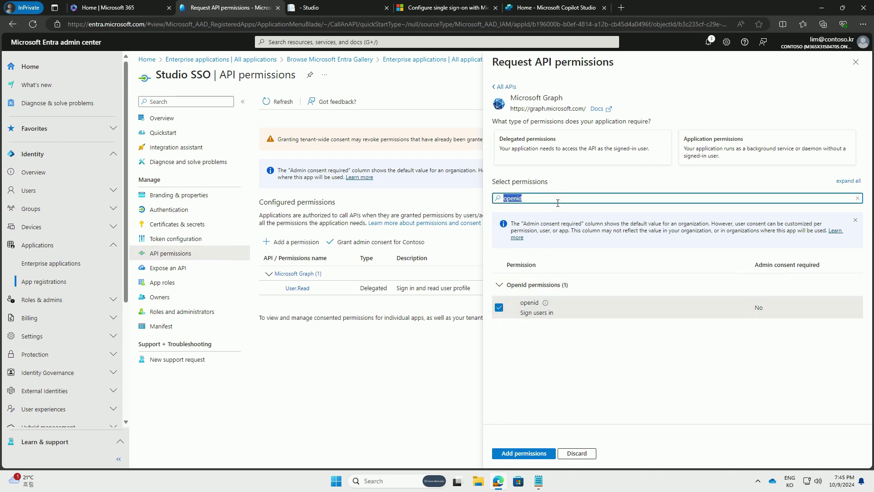
key(BackSpace)
text(profile)
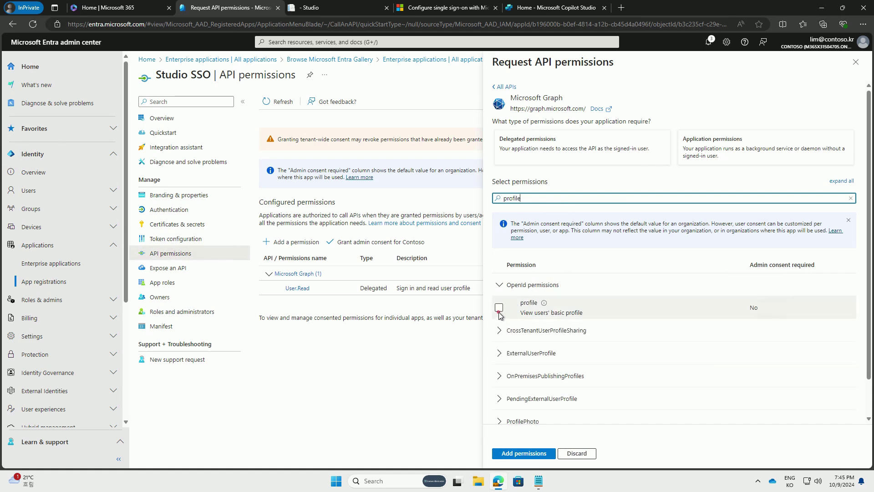
click(499, 309)
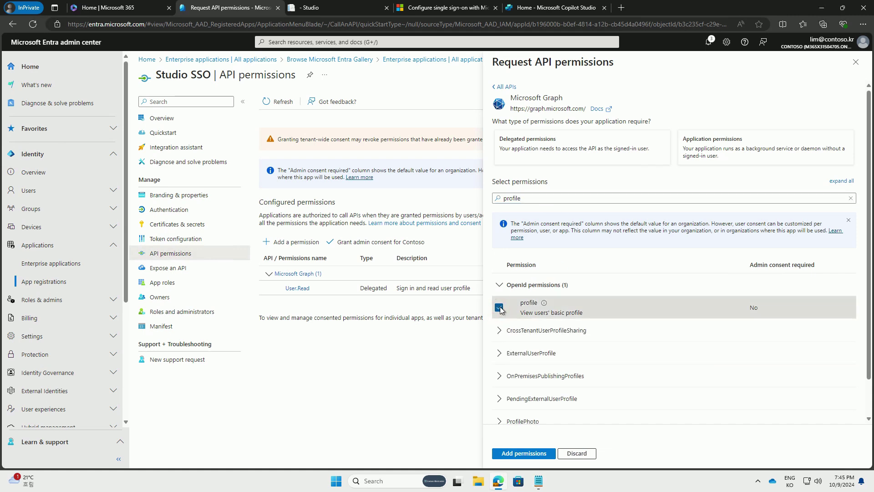
Add the selected Microsoft Graph permissions to Studio SSO and grant admin consent for Contoso.
click(522, 454)
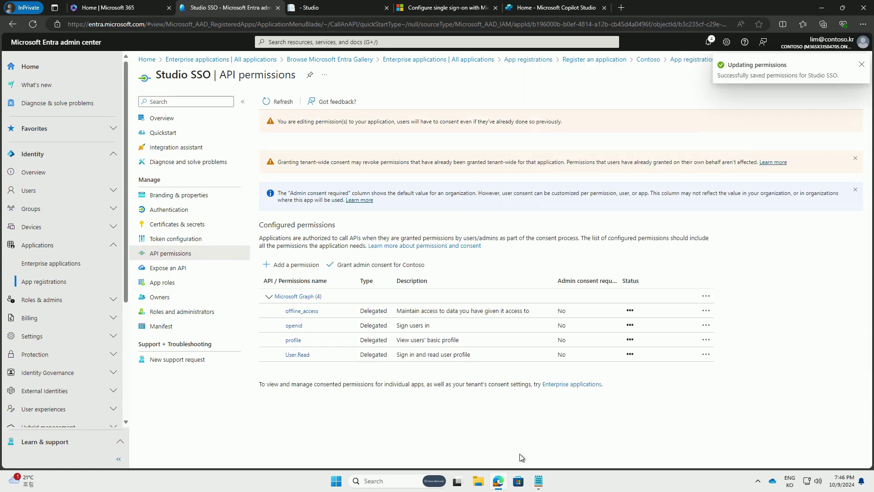
click(374, 271)
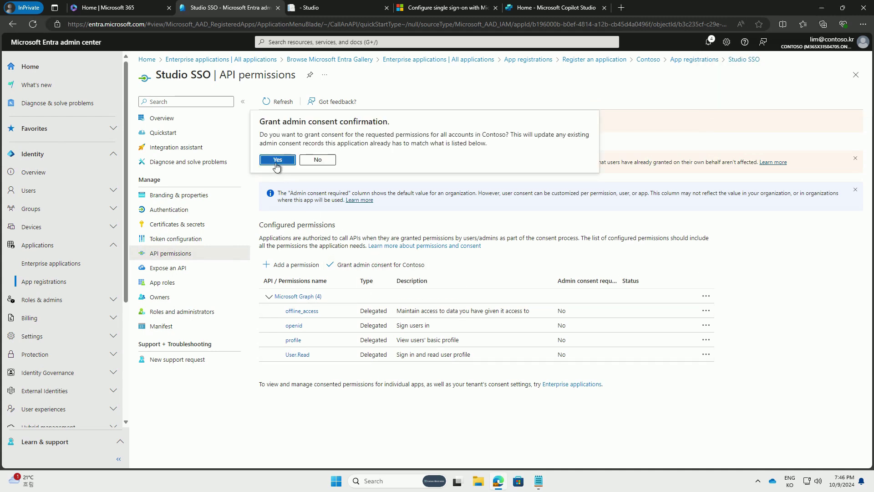
click(277, 161)
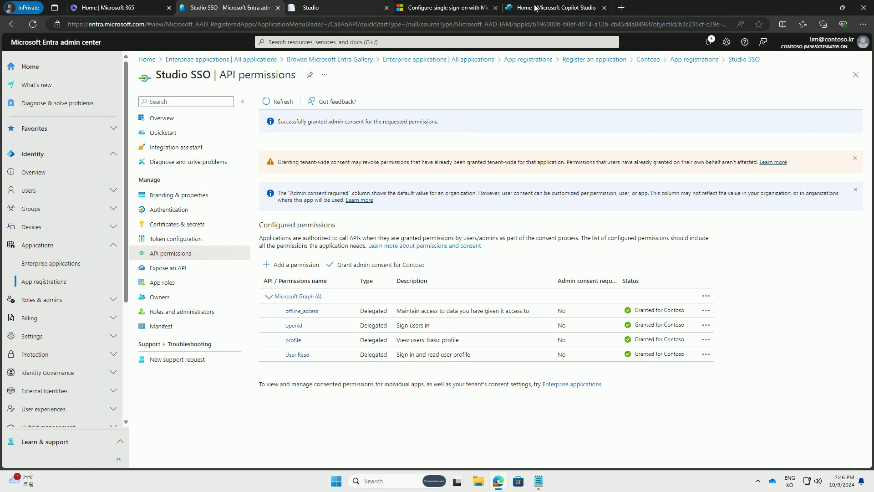
Switch to Copilot Studio, open the MS_Learn_Web copilot and dismiss the tracing mode tip.
click(561, 8)
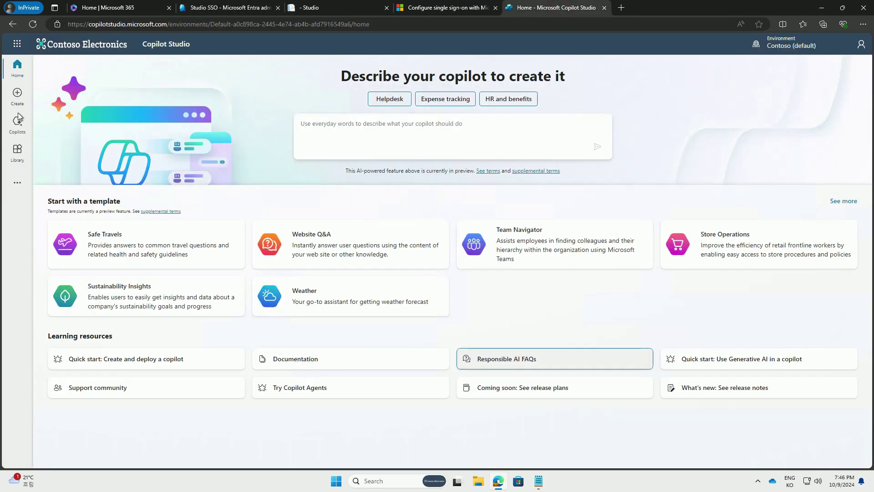
click(20, 129)
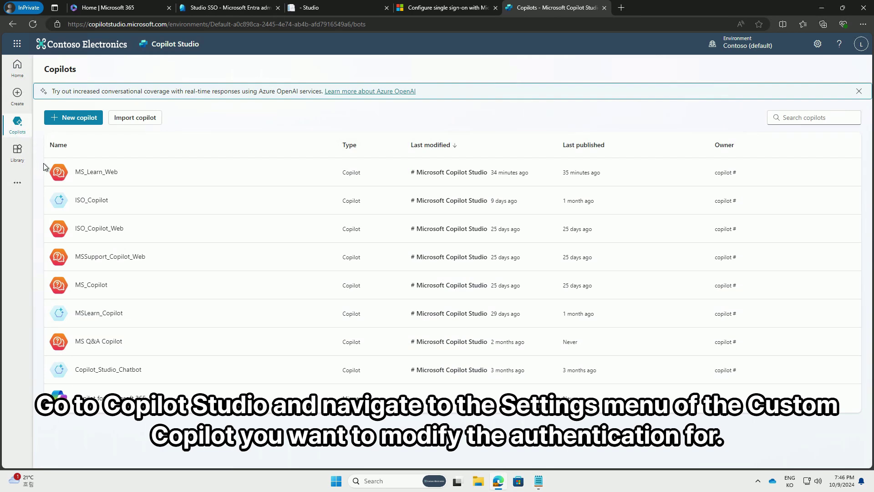
click(94, 173)
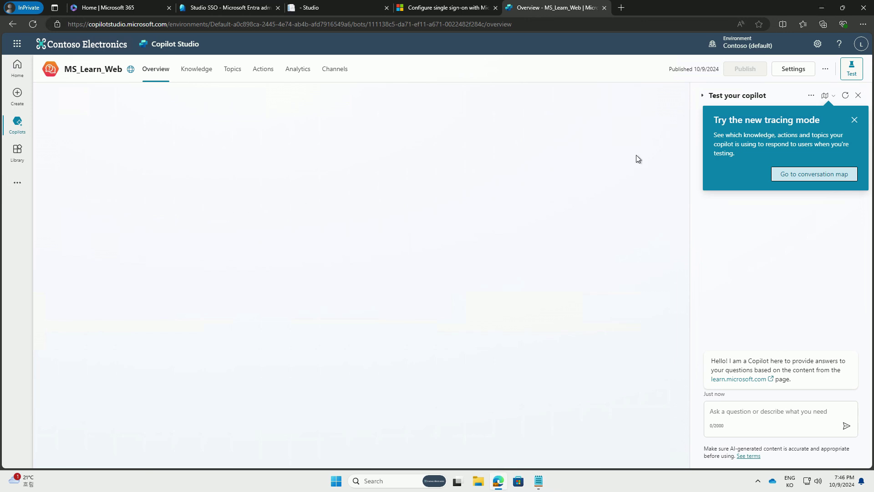
click(854, 119)
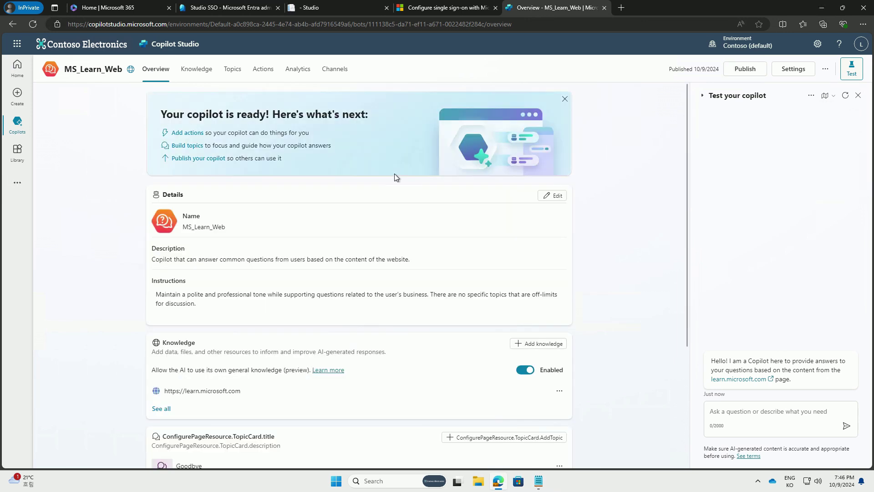
Set the copilot's security authentication to Authenticate manually and enable Require users to sign in.
click(787, 70)
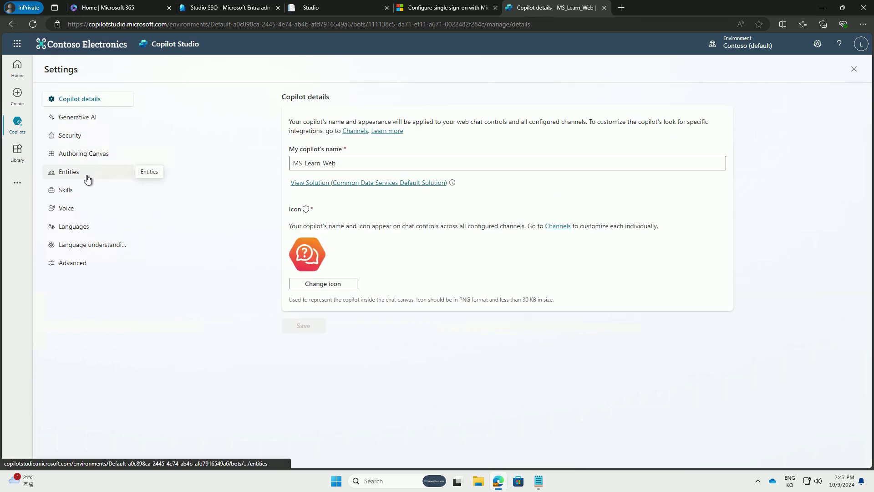
click(78, 137)
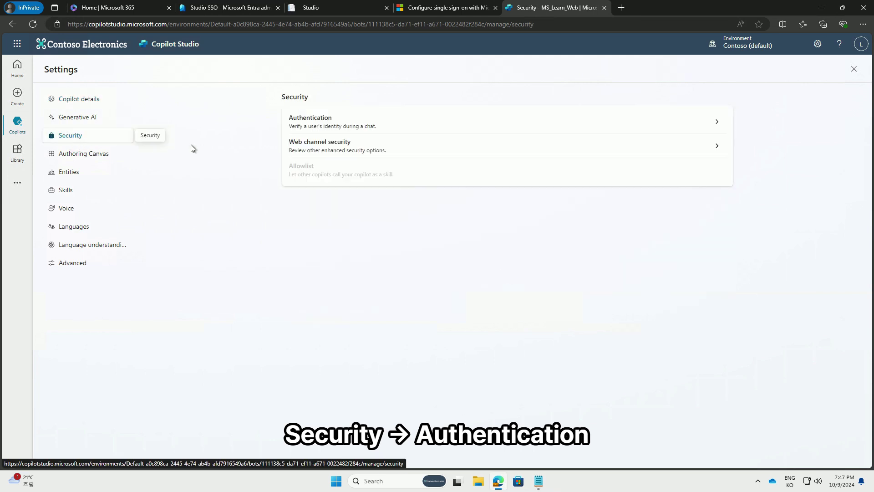
click(348, 130)
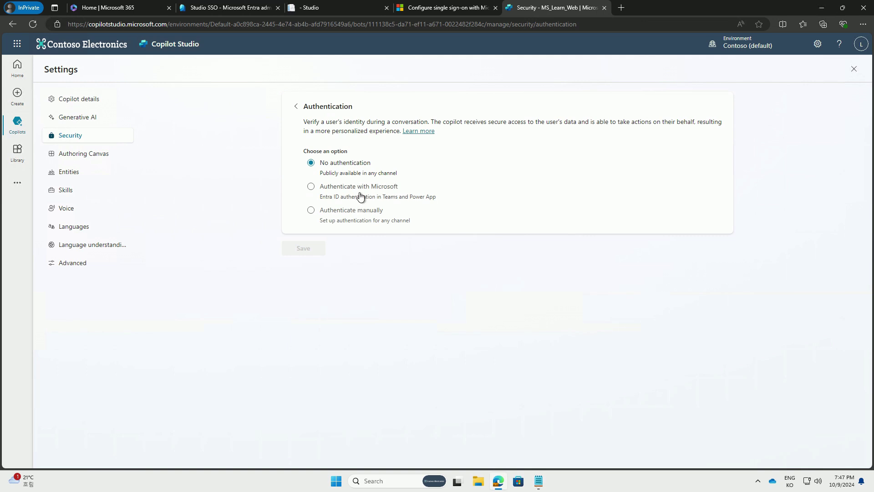
click(351, 211)
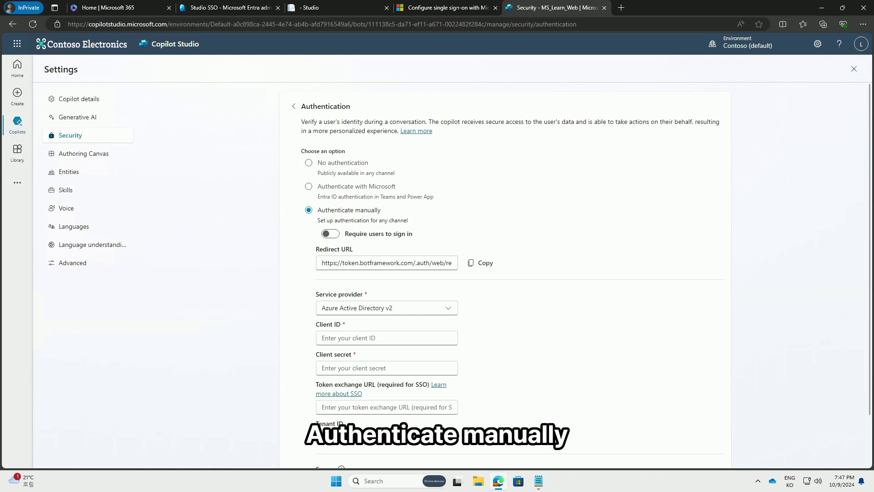
click(338, 236)
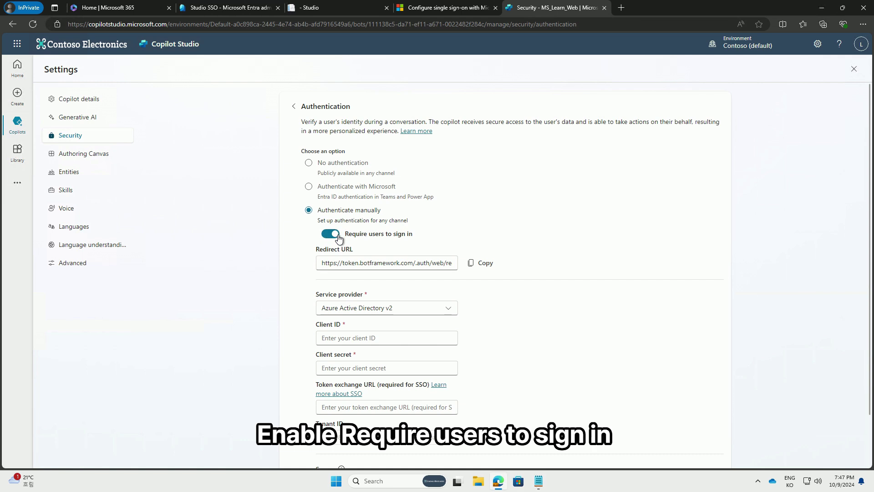
Copy the client ID from the Notepad notes and paste it into the copilot's Client ID setting.
click(388, 341)
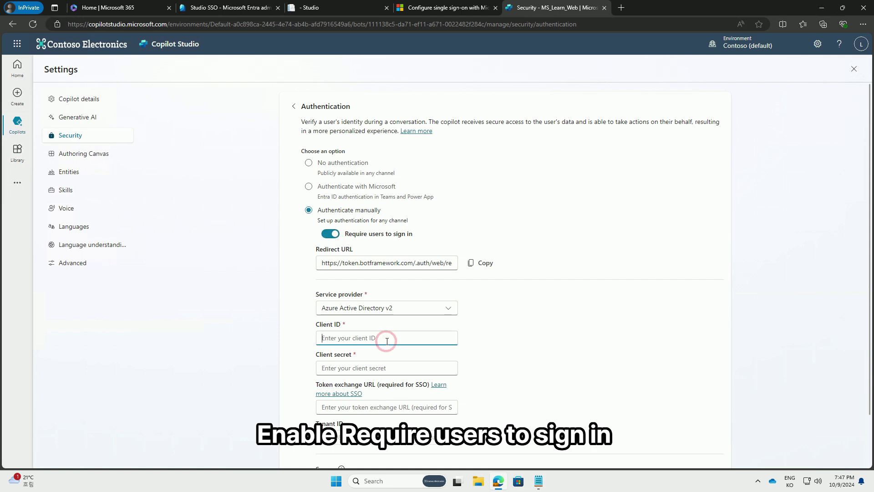
click(538, 484)
drag(740, 363, 581, 364)
key(ctrl+c)
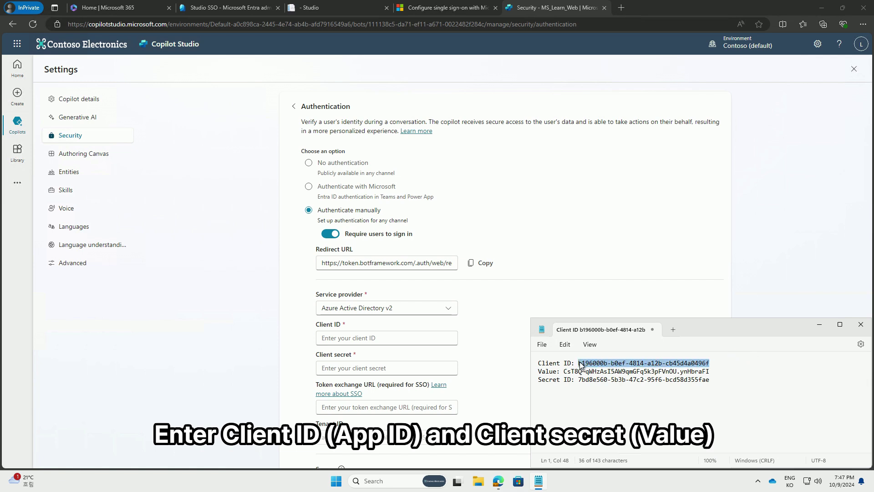
click(371, 338)
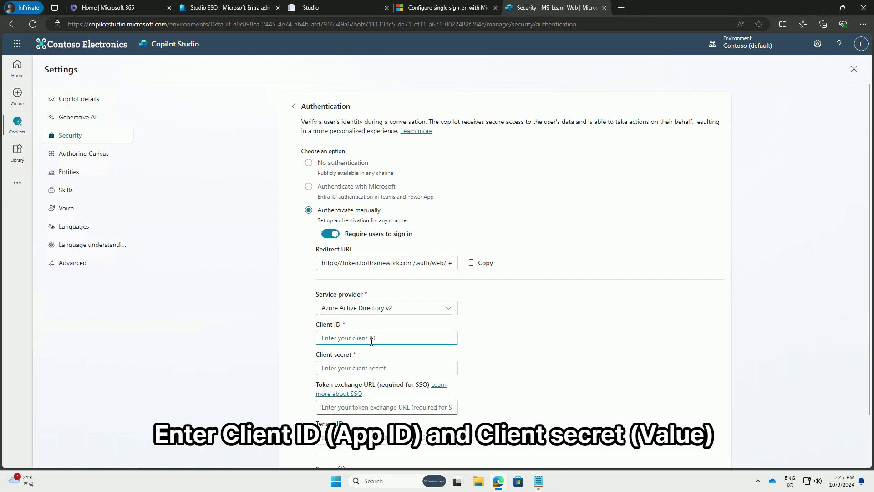
key(ctrl+v)
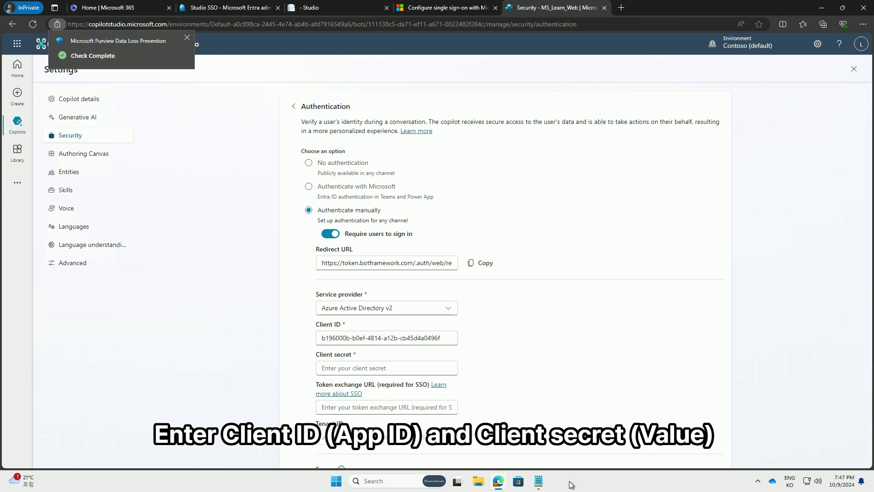
Paste the client secret value from the Notepad notes into the copilot's Client secret setting.
click(539, 483)
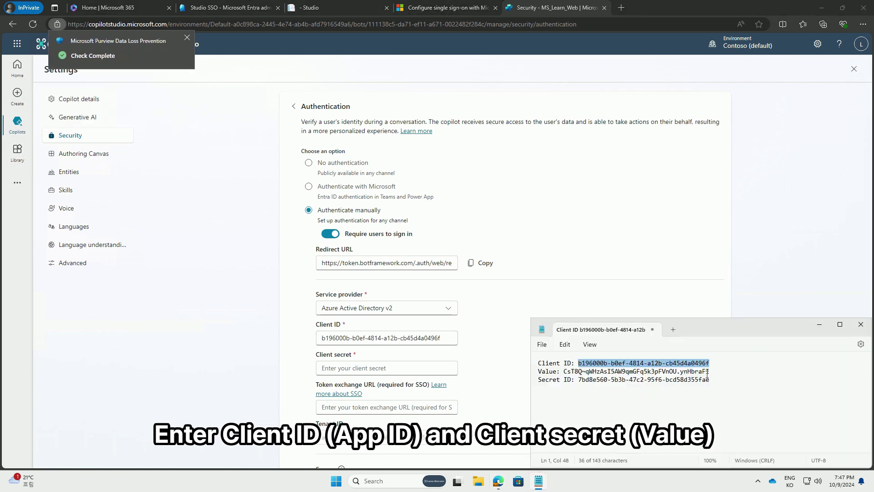
drag(708, 373, 564, 374)
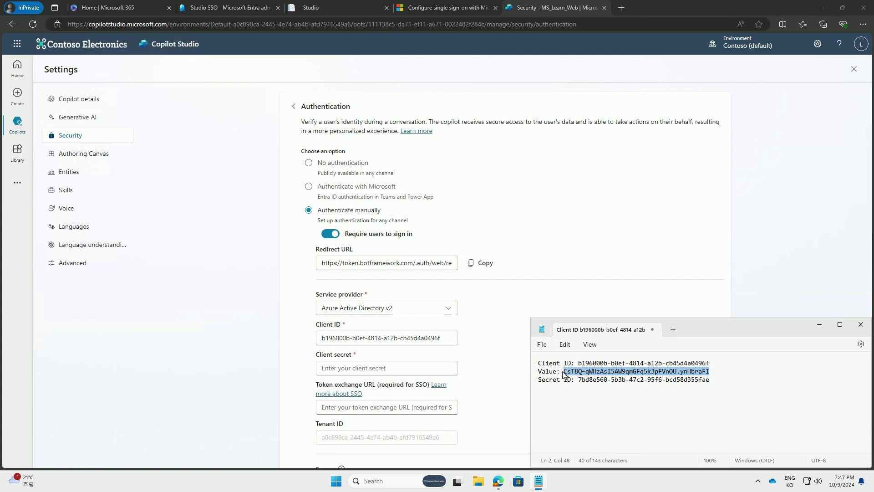
click(392, 369)
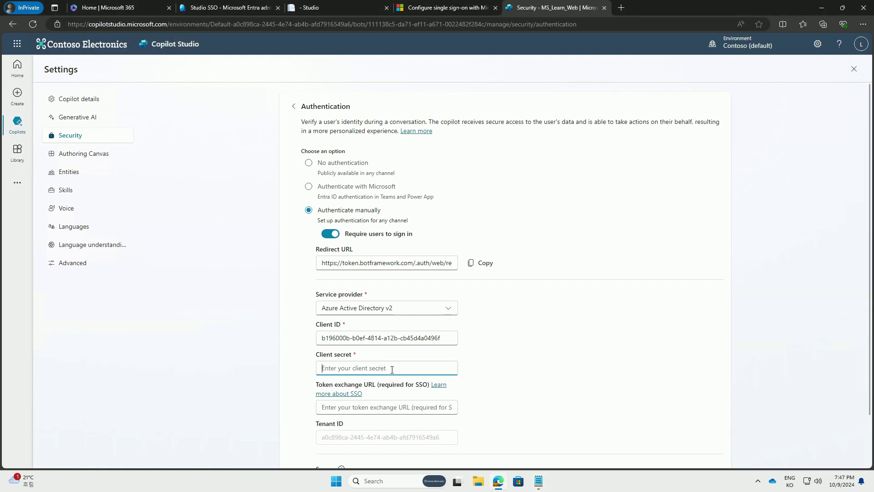
key(ctrl+v)
Keep the scopes as "profile openid" and save the manual authentication configuration.
scroll(488, 387, down, 3)
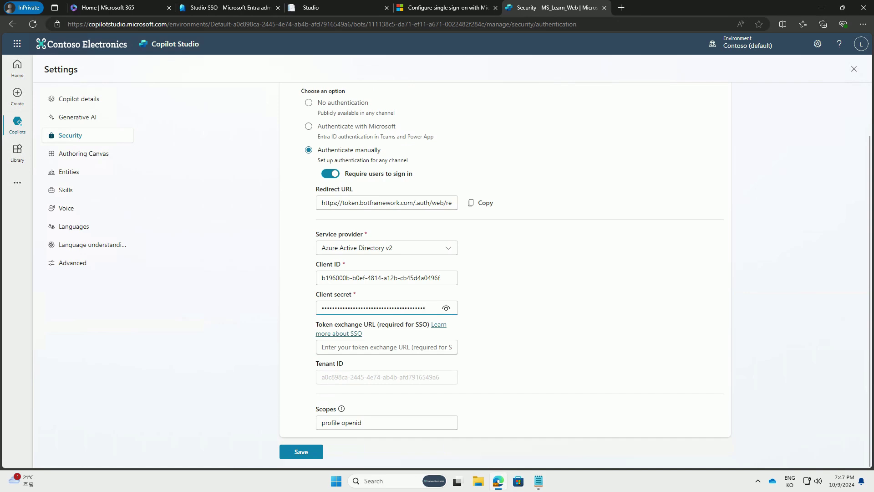
click(372, 420)
click(341, 422)
click(376, 423)
click(314, 452)
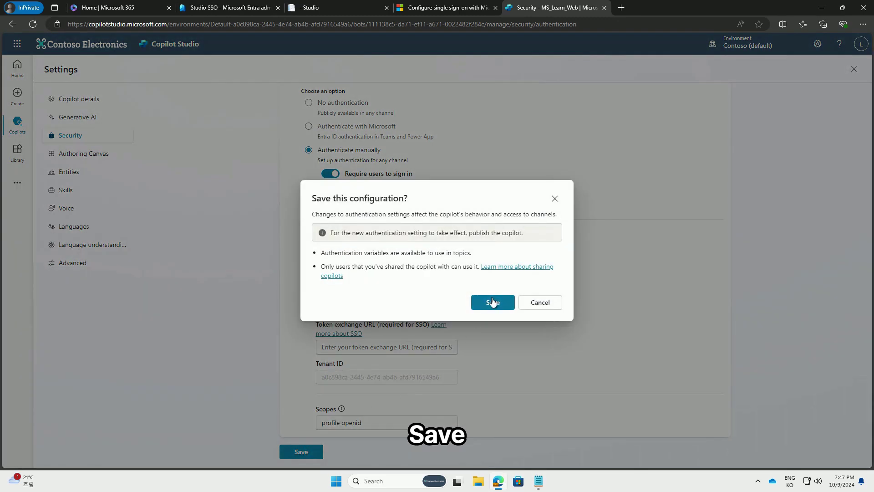
click(491, 304)
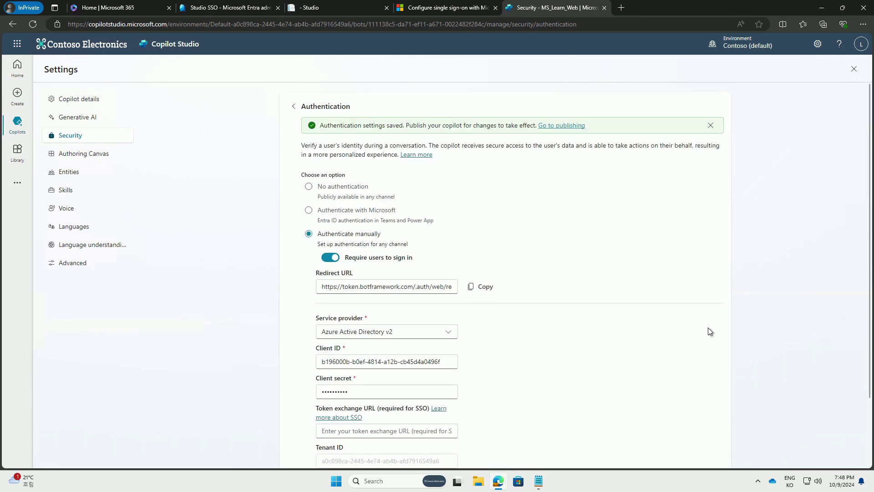
Leave the settings and publish the MS_Learn_Web copilot, dismissing the publishing notice.
click(852, 70)
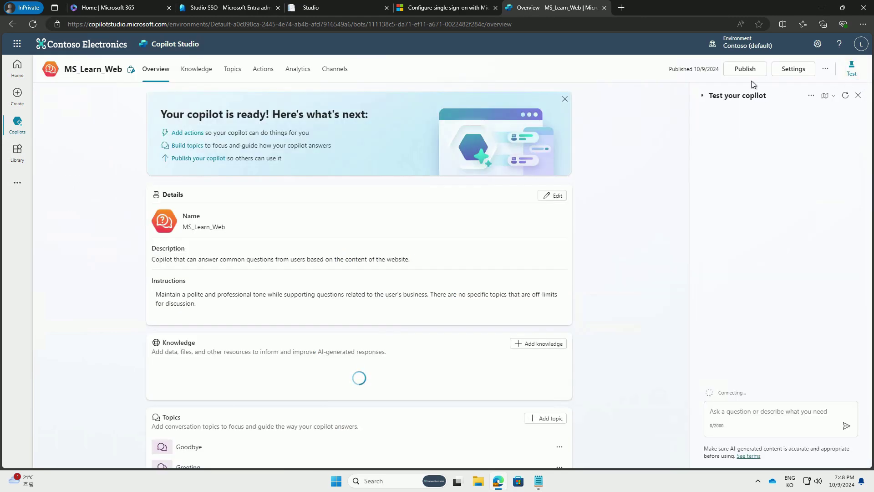
click(738, 72)
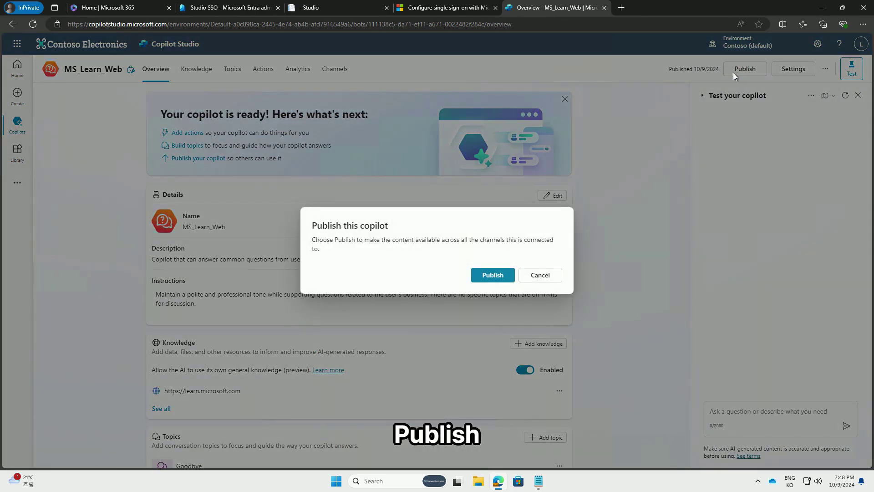
click(496, 274)
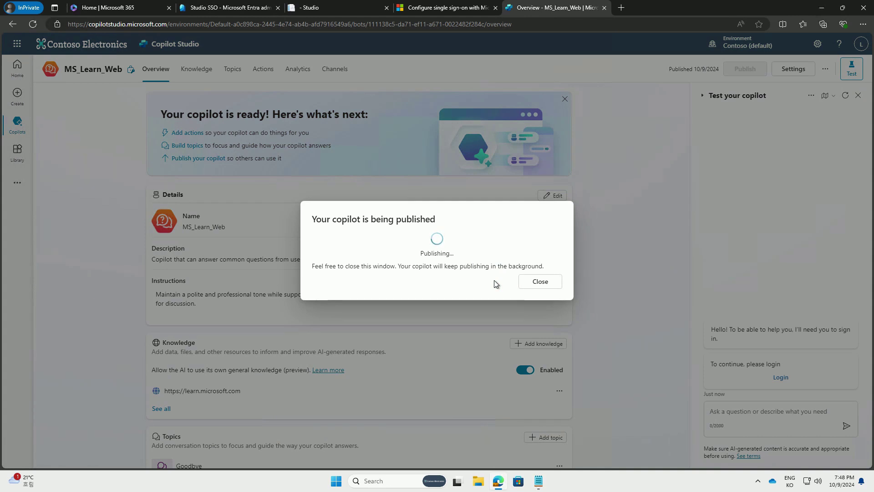
click(537, 280)
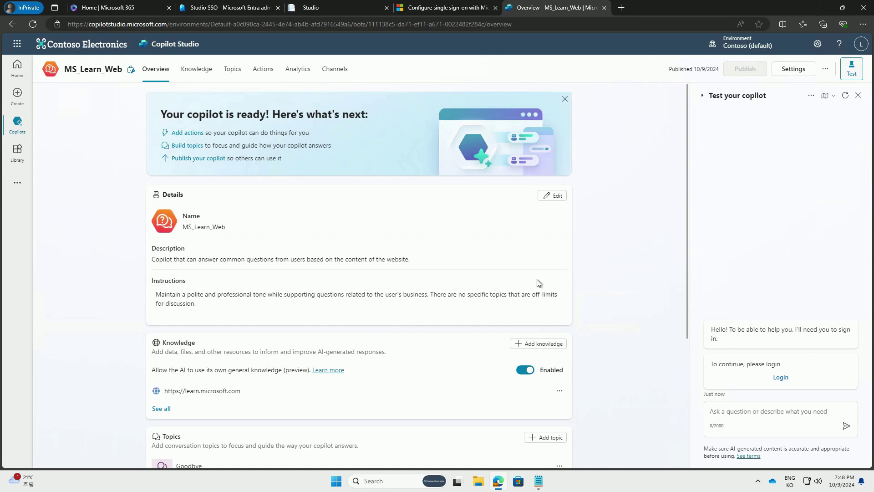
Log in through the copilot's test chat, allowing clipboard access for Copilot Studio, and copy the issued validation code.
click(743, 365)
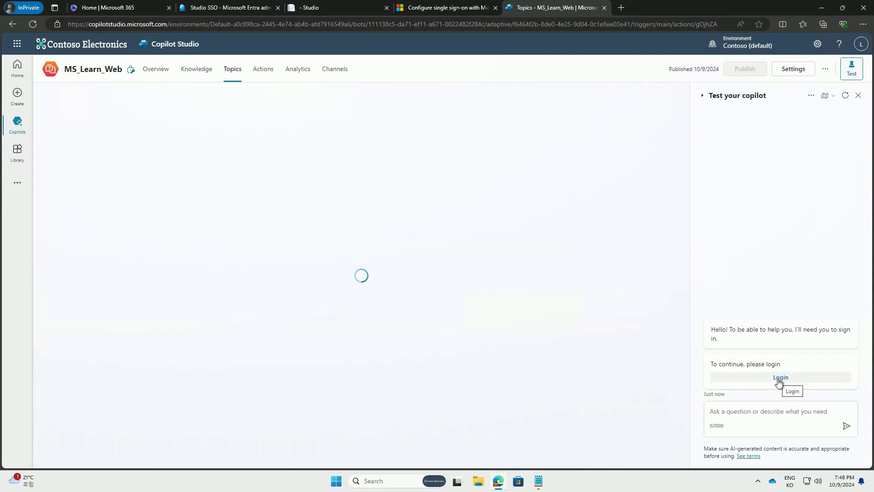
click(779, 380)
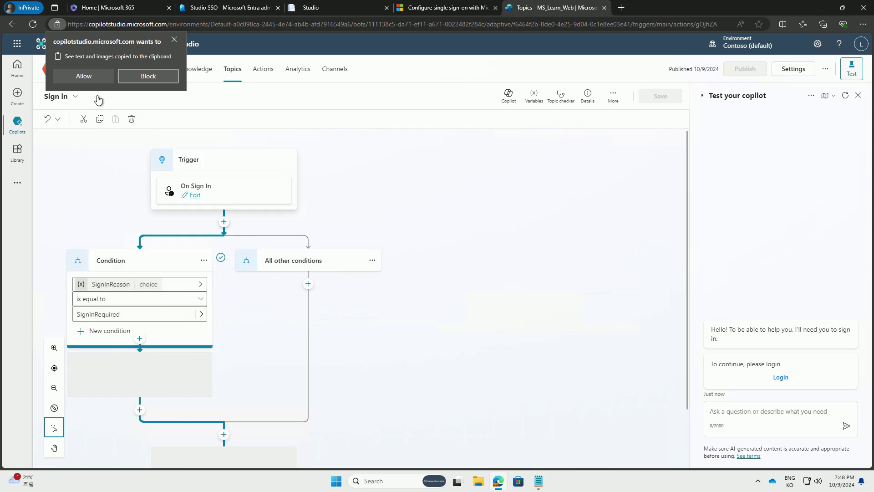
click(83, 76)
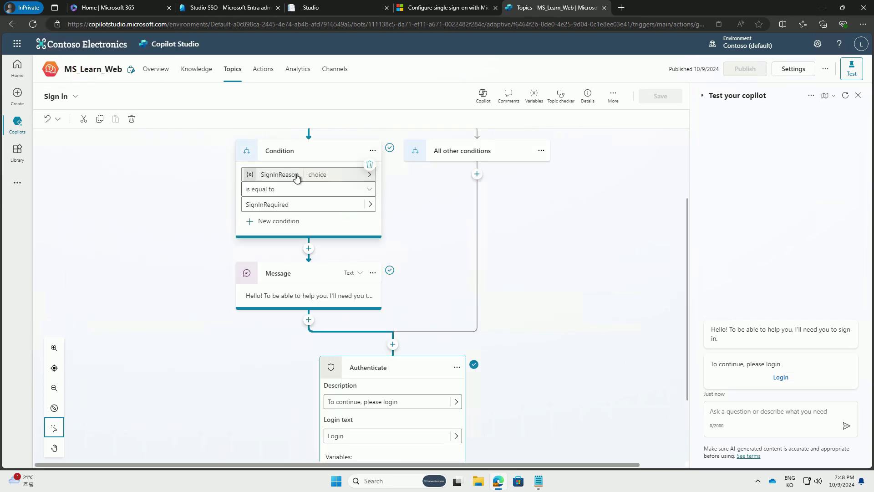
click(776, 382)
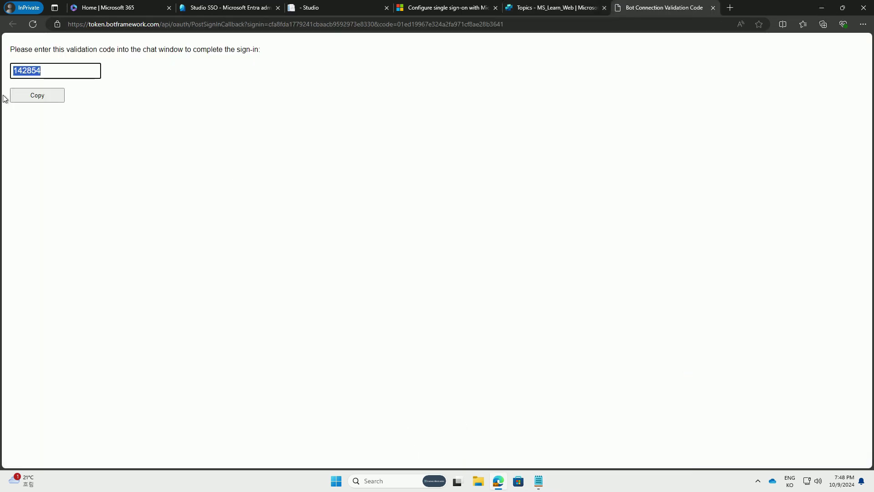
click(43, 96)
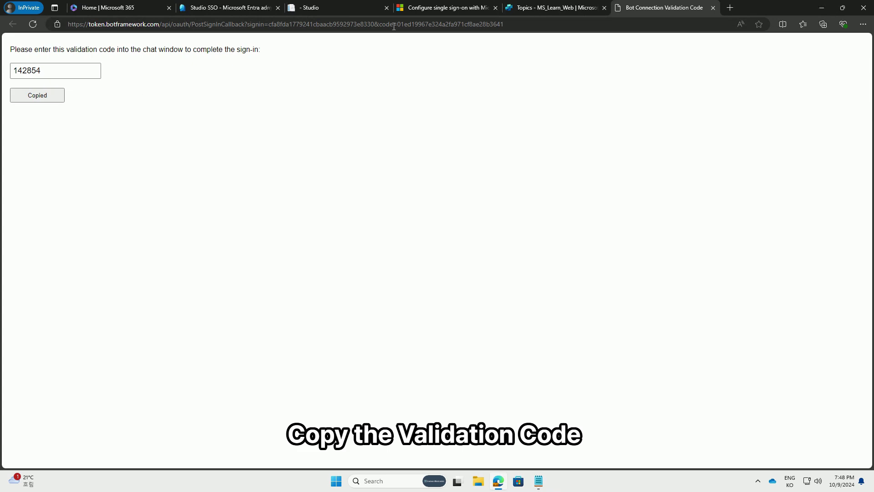
Return to the copilot's test chat and submit the copied validation code.
click(329, 10)
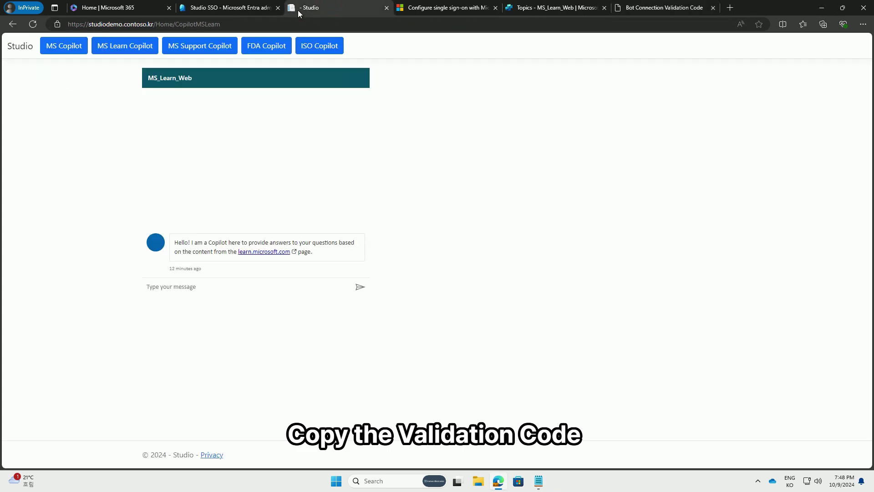
click(232, 10)
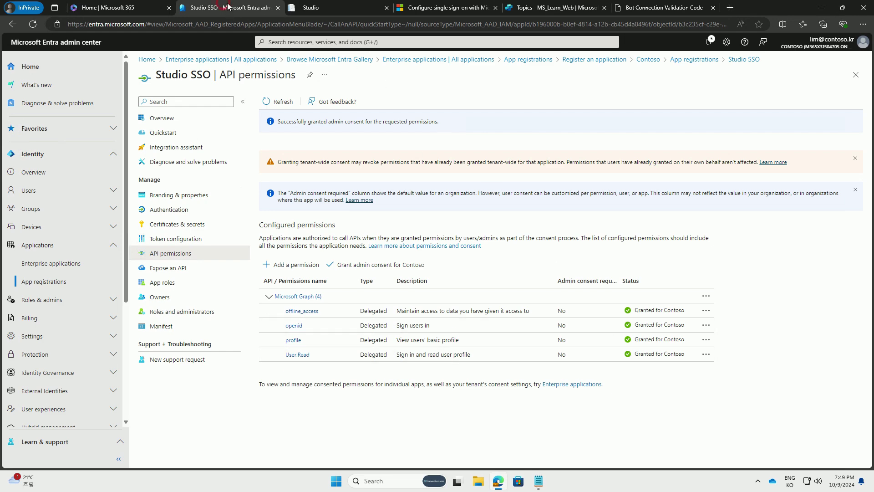
click(559, 9)
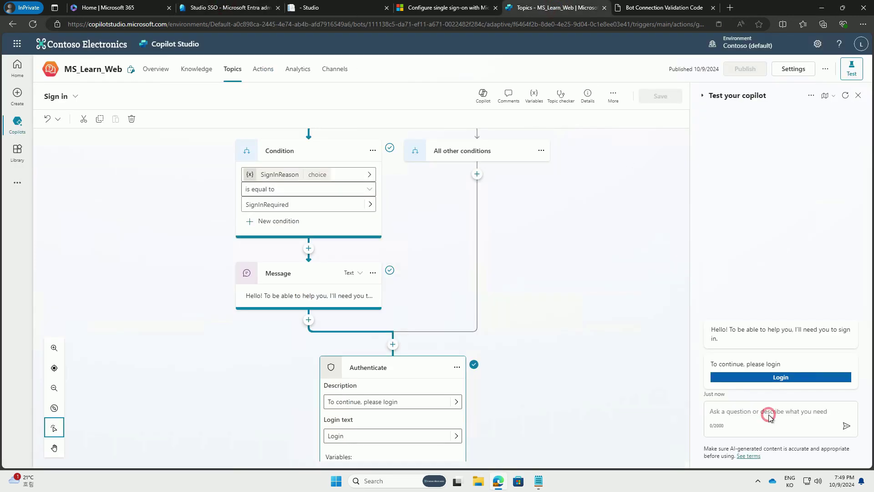
click(755, 412)
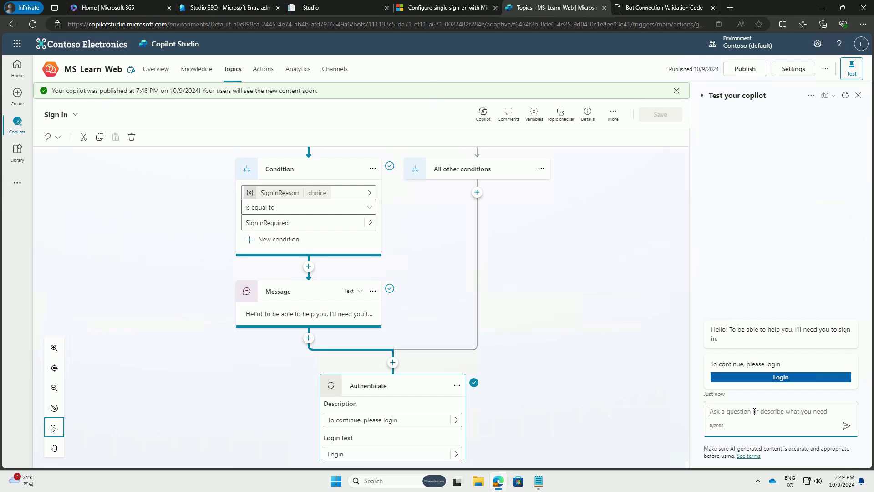
key(ctrl+v)
click(847, 426)
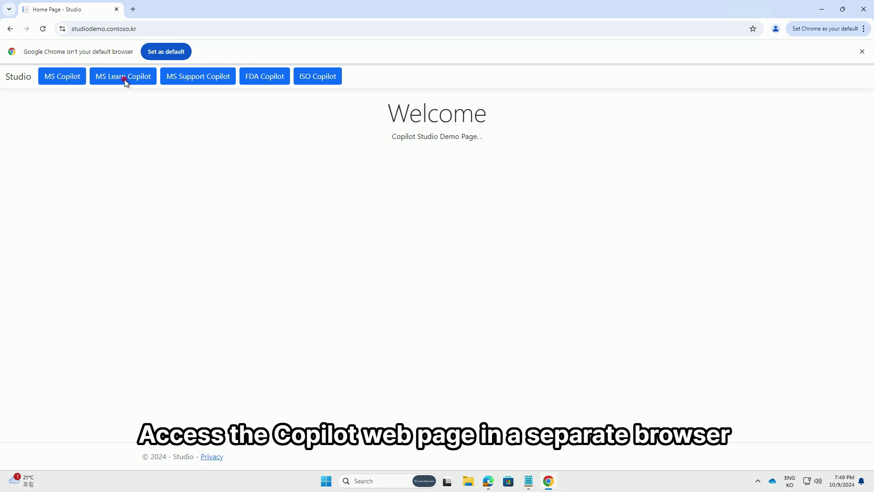
In Chrome, open the MS Learn Copilot page and log in with the listed account and its password, choosing to stay signed in.
click(125, 82)
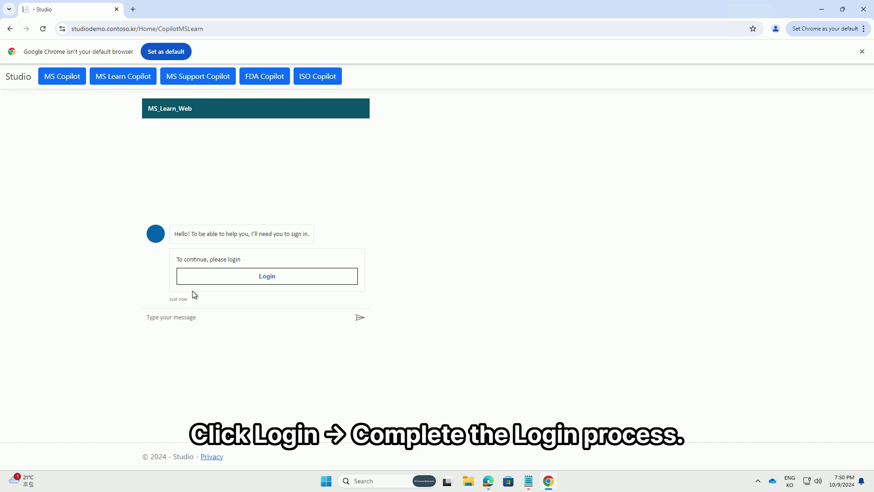
click(273, 279)
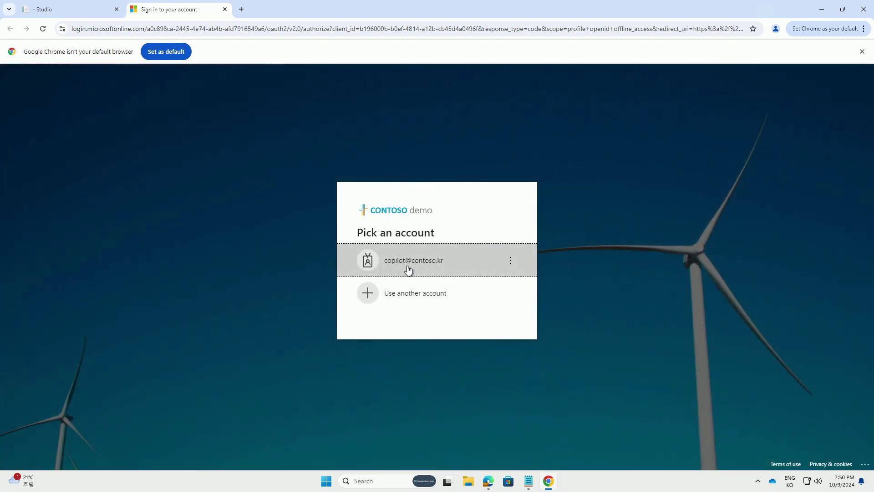
click(408, 270)
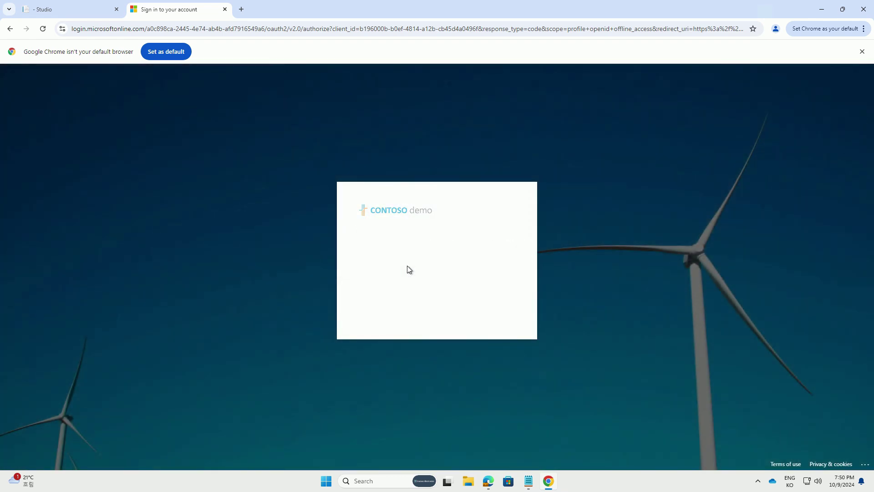
text(••••••••••)
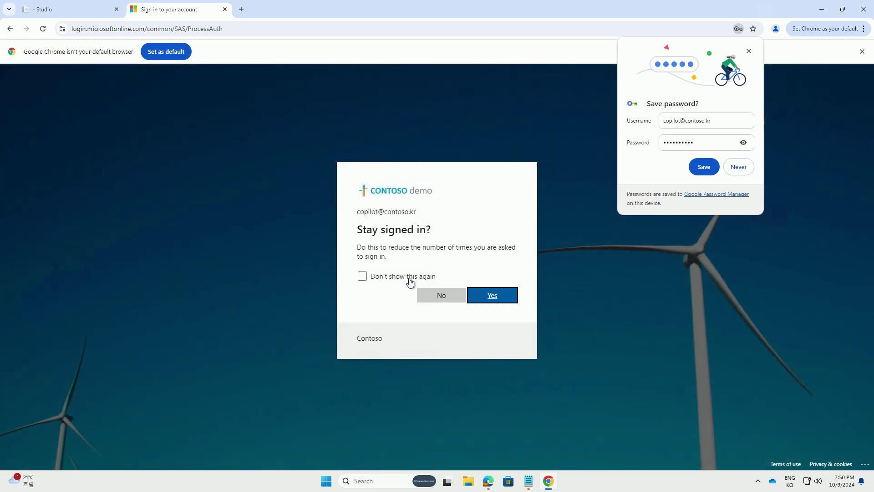
click(410, 279)
click(491, 298)
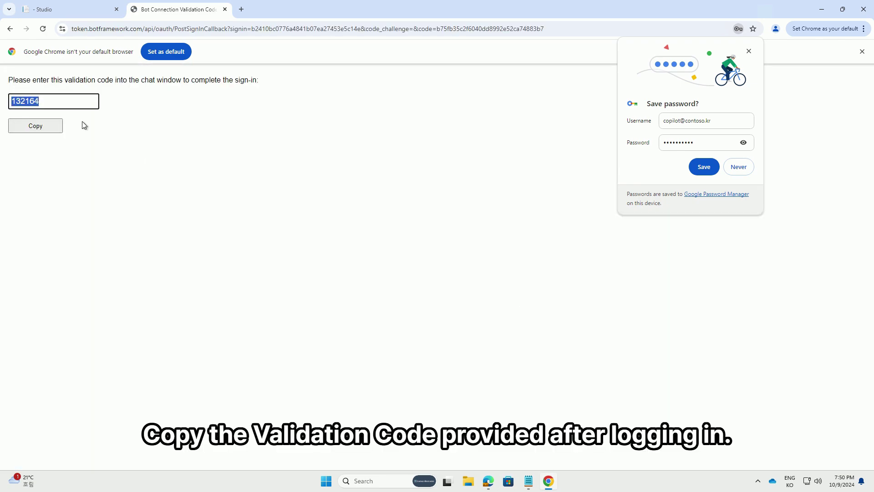
Copy the new validation code and send it in the MS_Learn_Web chat on the Studio site.
click(44, 100)
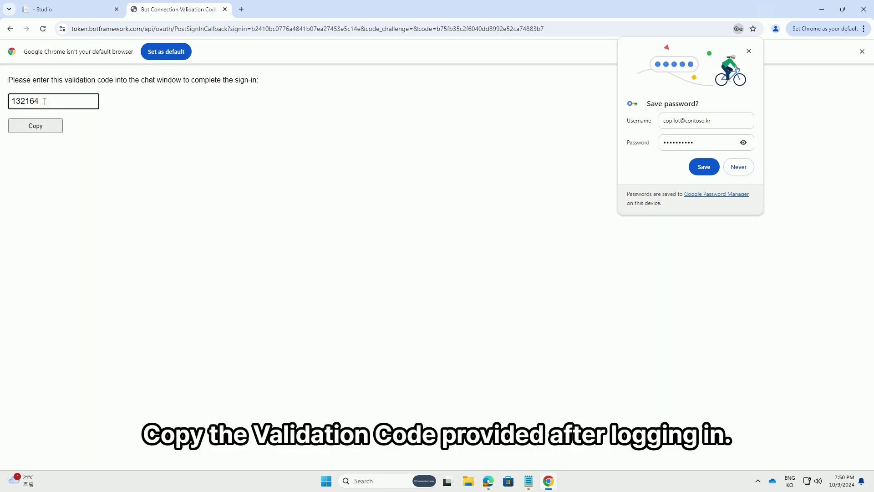
click(53, 127)
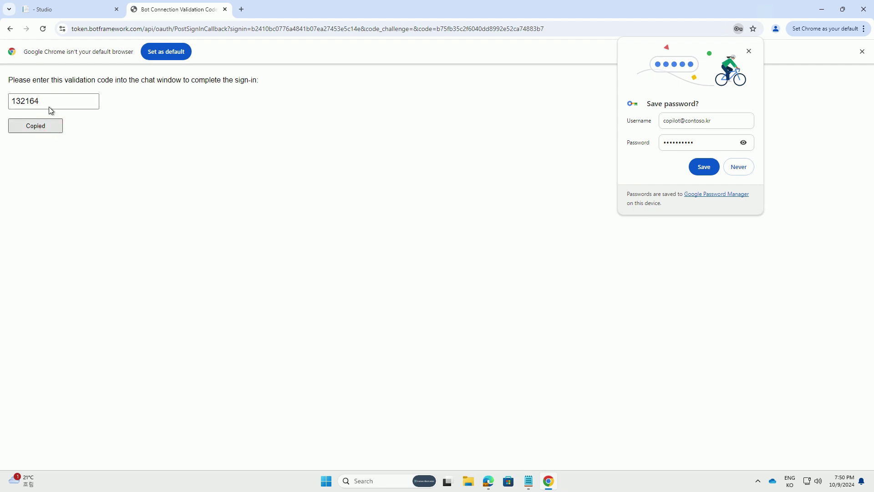
click(67, 9)
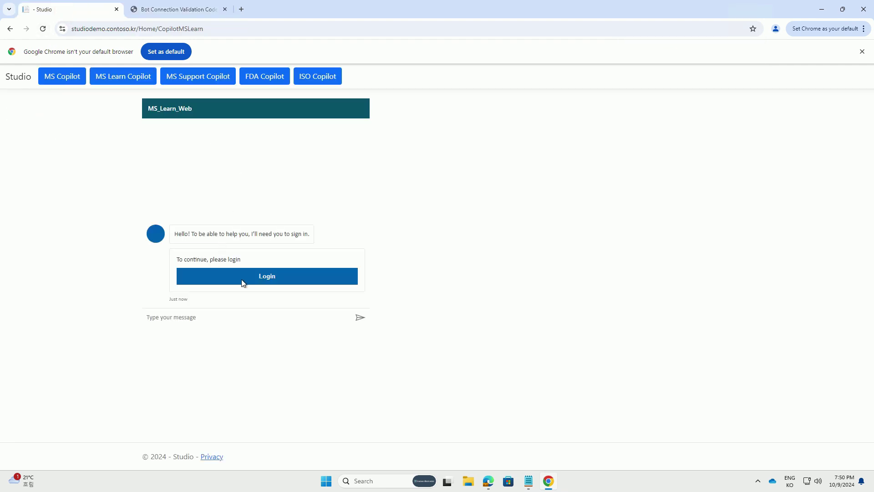
click(224, 316)
key(ctrl+v)
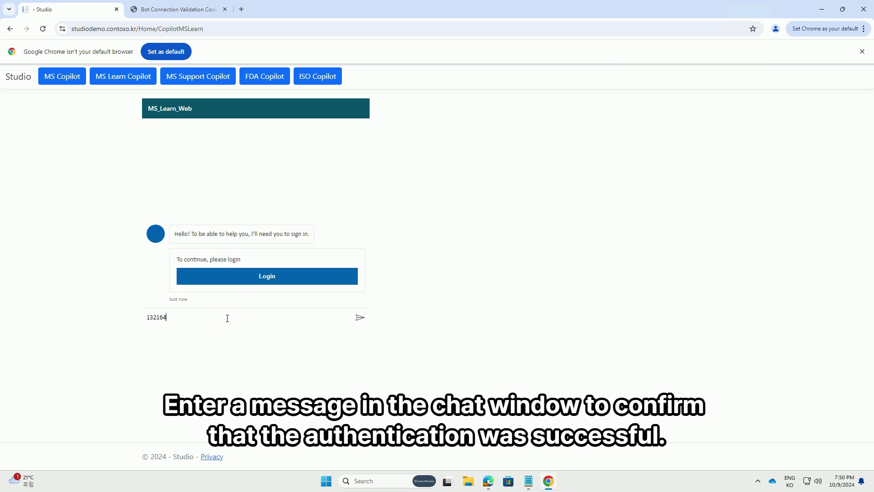
click(363, 318)
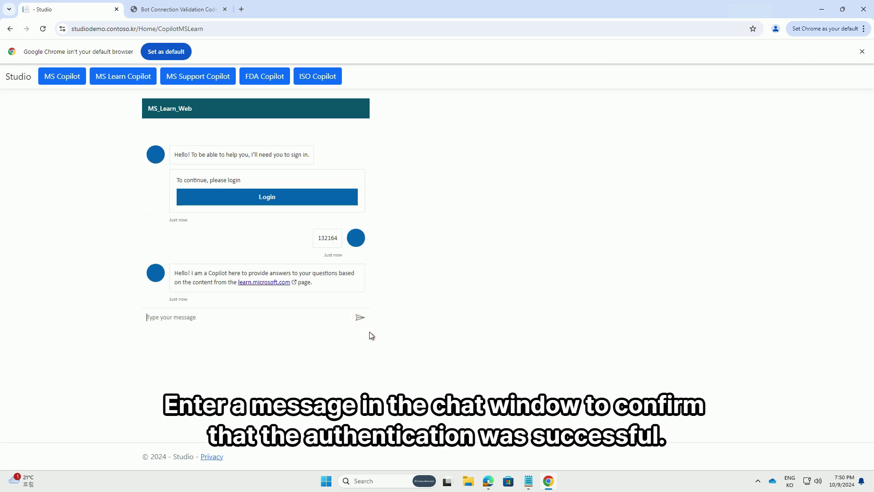